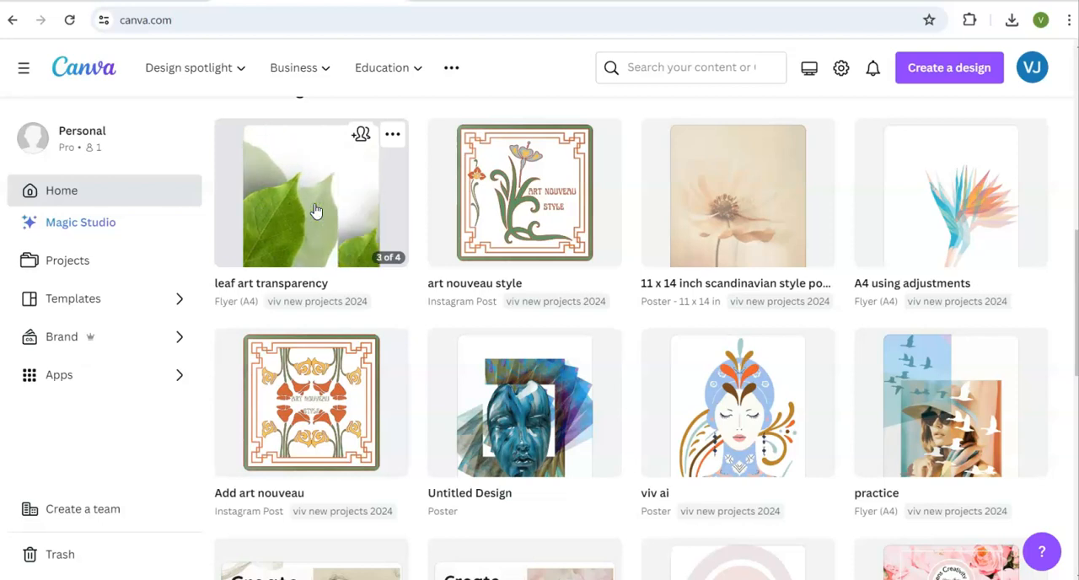
Preview the art nouveau style, Scandinavian poster and A4 adjustments designs among the recent designs.
{"action": "mouse_move", "coordinate": [526, 211]}
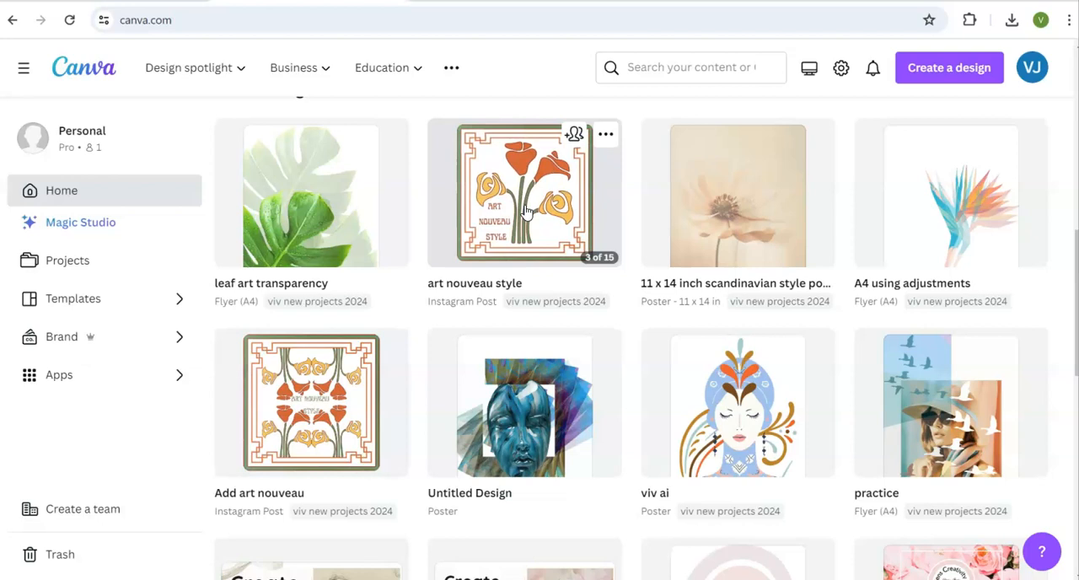
{"action": "left_click", "coordinate": [551, 207]}
{"action": "mouse_move", "coordinate": [747, 199]}
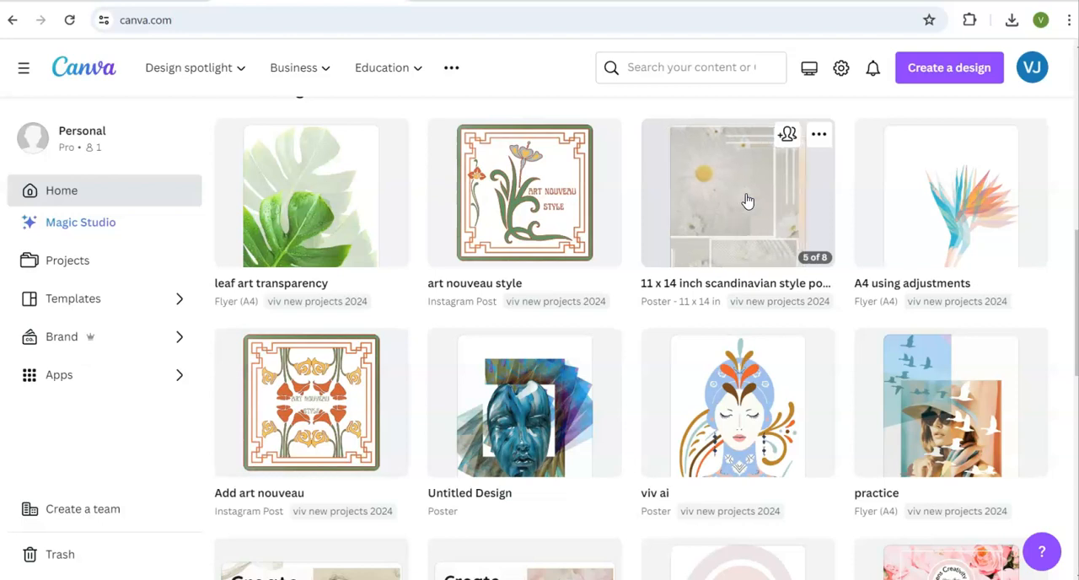
{"action": "left_click", "coordinate": [941, 212]}
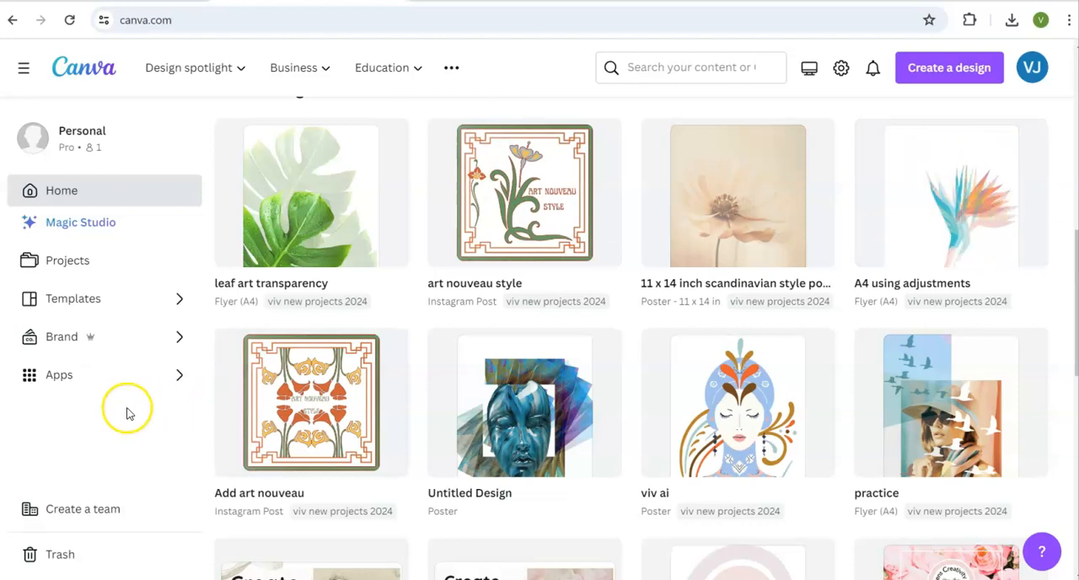
Open the leaf art transparency design, dismiss the flyer printing offer and look through all its pages.
{"action": "left_click", "coordinate": [297, 214]}
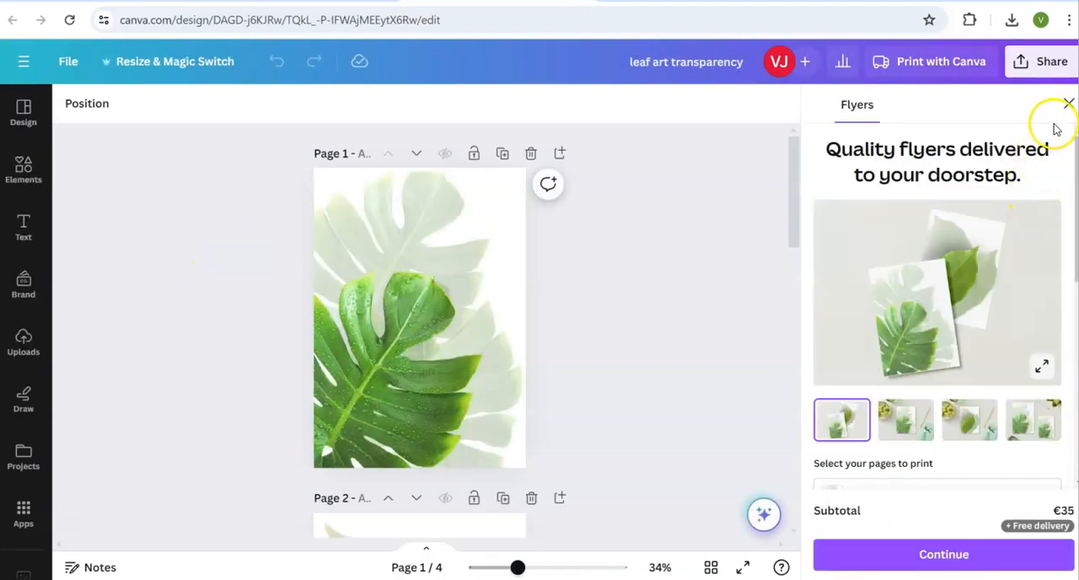
{"action": "left_click", "coordinate": [1068, 102]}
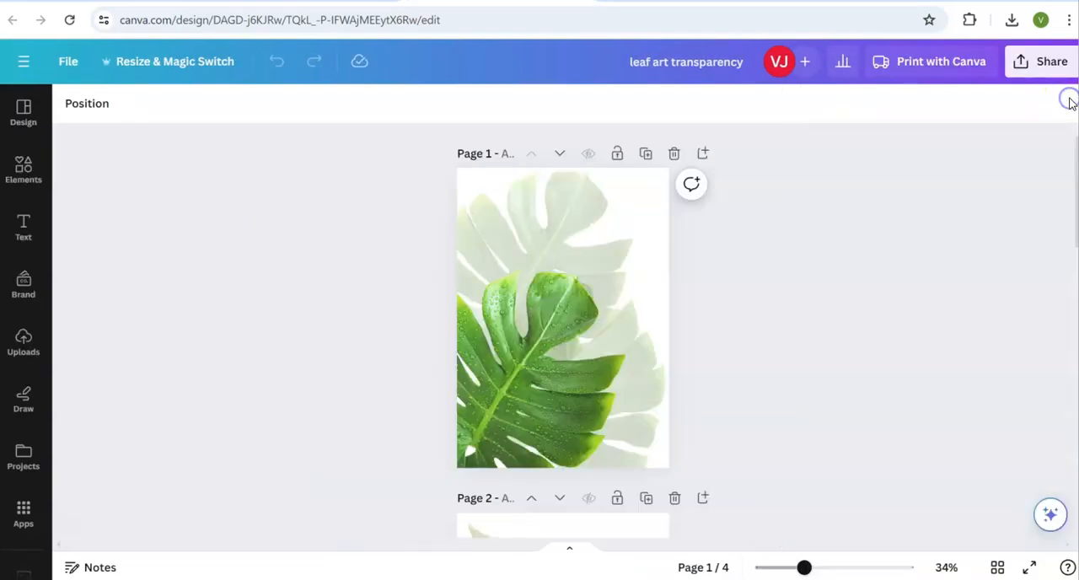
{"action": "left_click", "coordinate": [353, 336]}
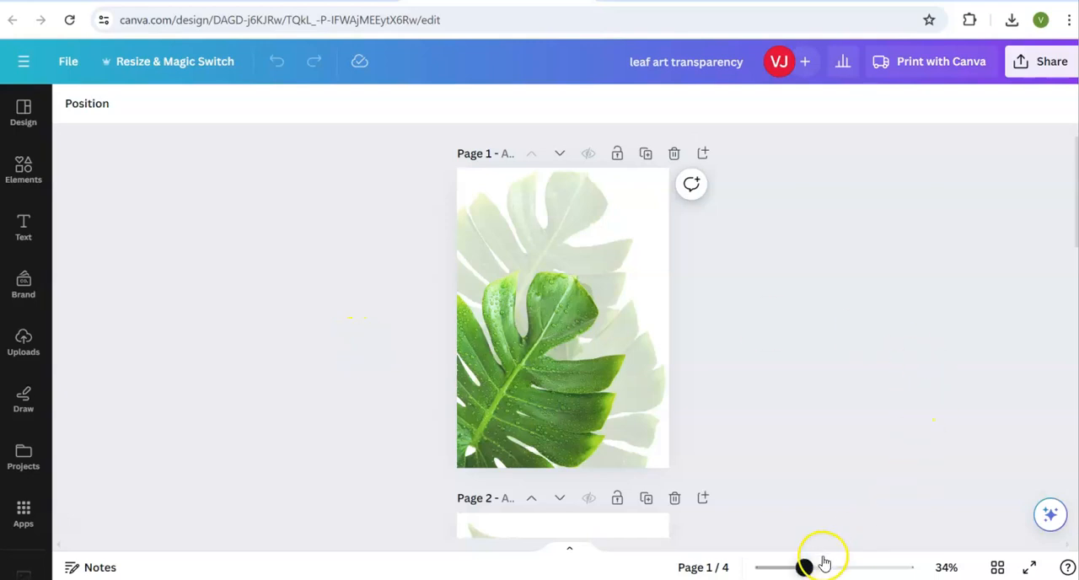
{"action": "left_click_drag", "start_coordinate": [804, 568], "coordinate": [819, 571]}
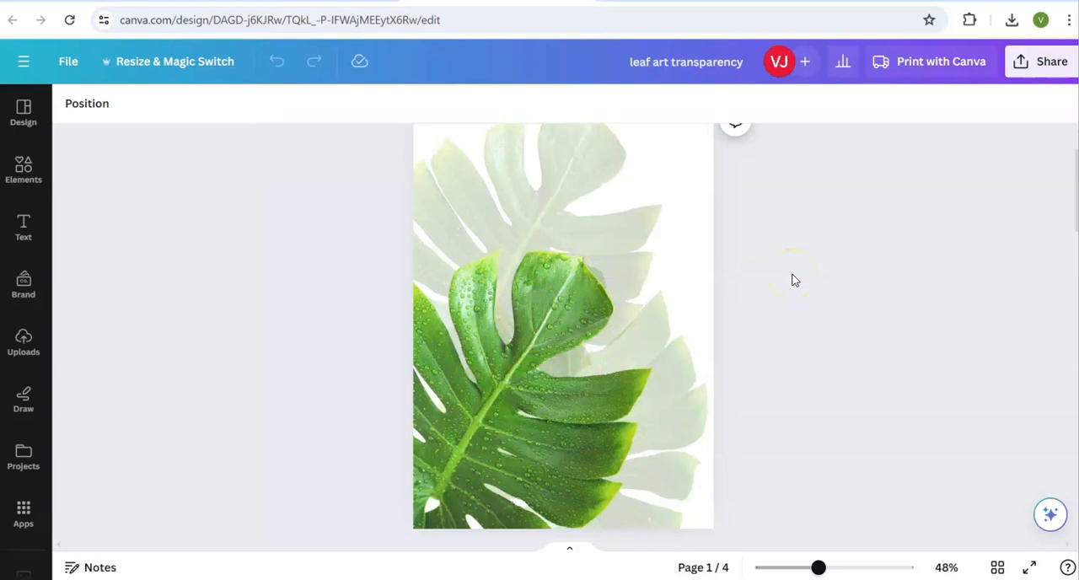
{"action": "scroll", "coordinate": [792, 280], "scroll_direction": "down", "scroll_amount": 6}
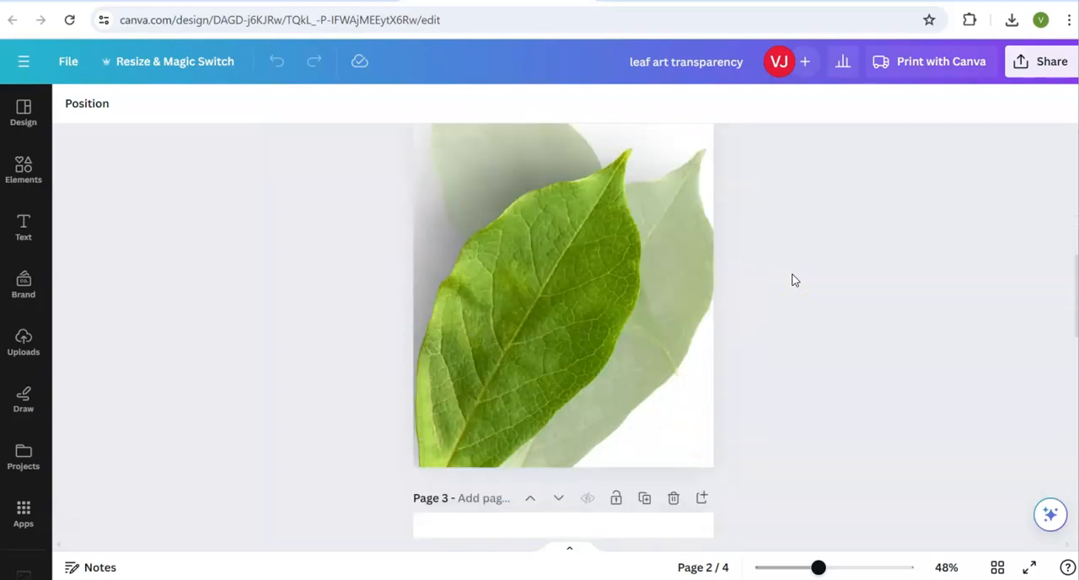
{"action": "scroll", "coordinate": [792, 280], "scroll_direction": "down", "scroll_amount": 5}
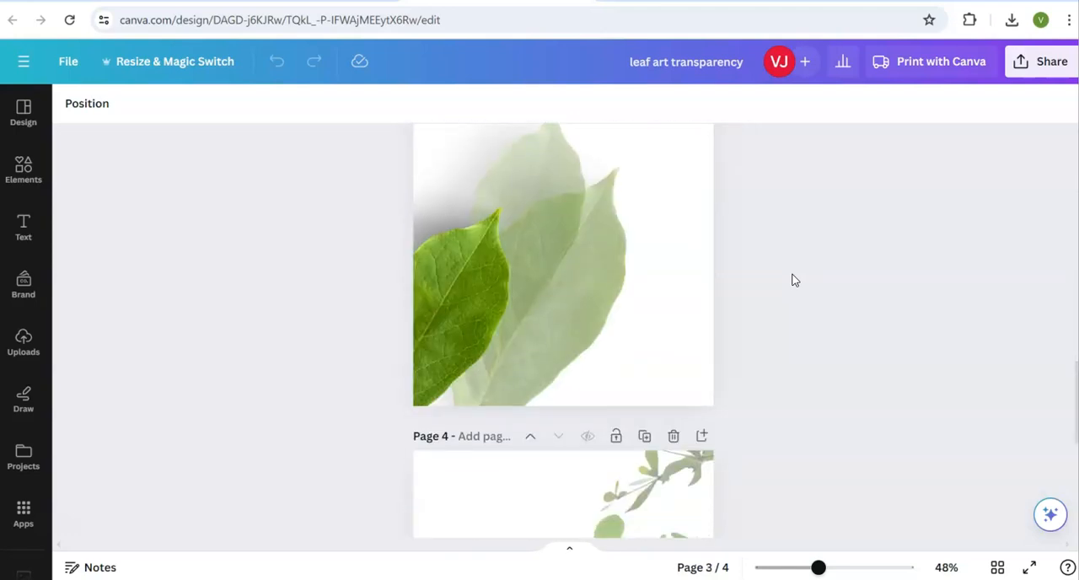
{"action": "scroll", "coordinate": [792, 280], "scroll_direction": "down", "scroll_amount": 6}
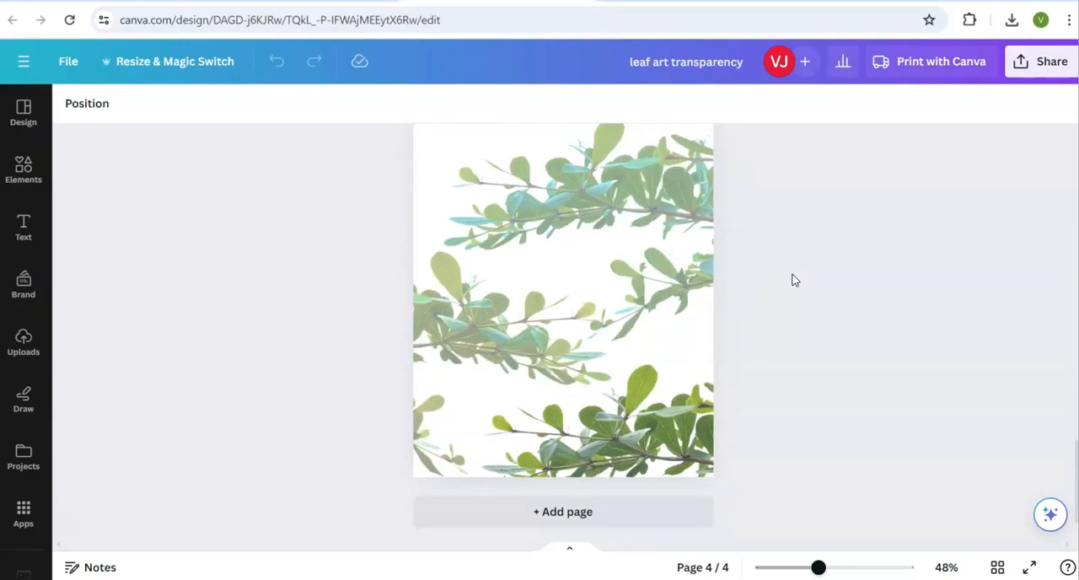
{"action": "scroll", "coordinate": [792, 280], "scroll_direction": "up", "scroll_amount": 15}
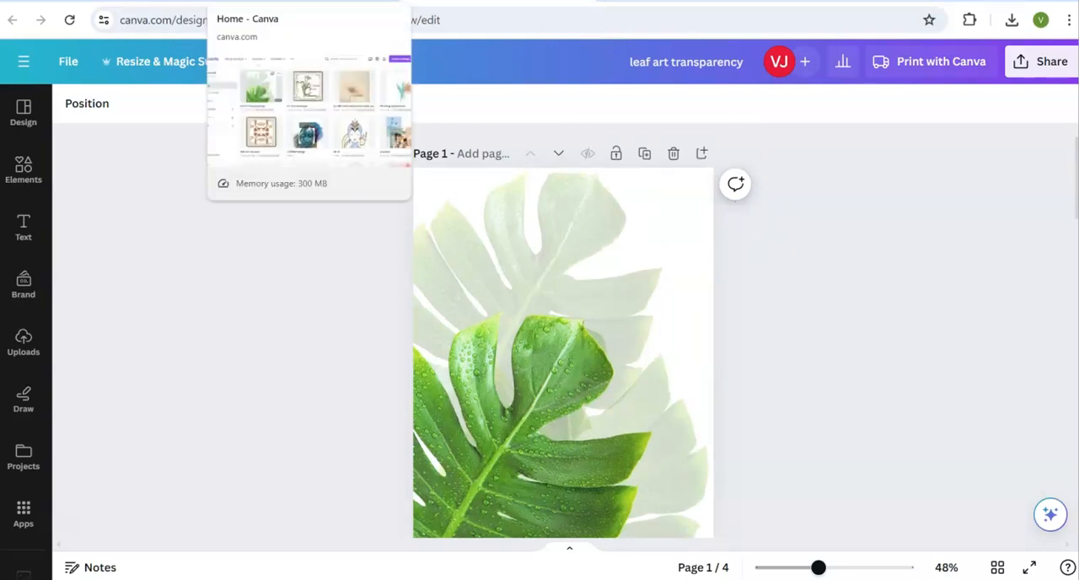
Create a new blank A4 flyer design (21 × 29.7 cm) from the Canva home page.
{"action": "left_click", "coordinate": [303, 3]}
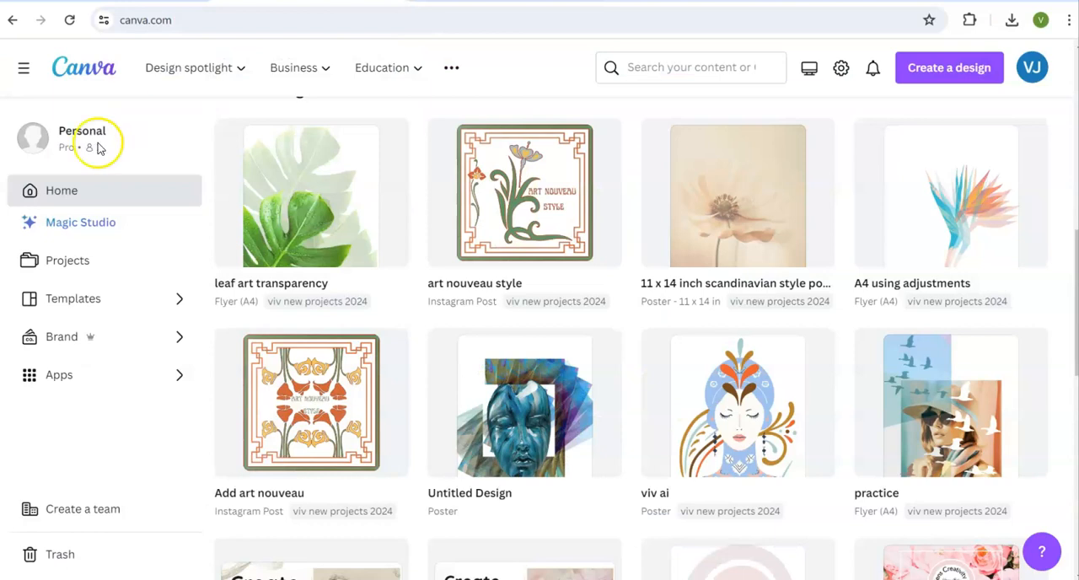
{"action": "left_click", "coordinate": [942, 72]}
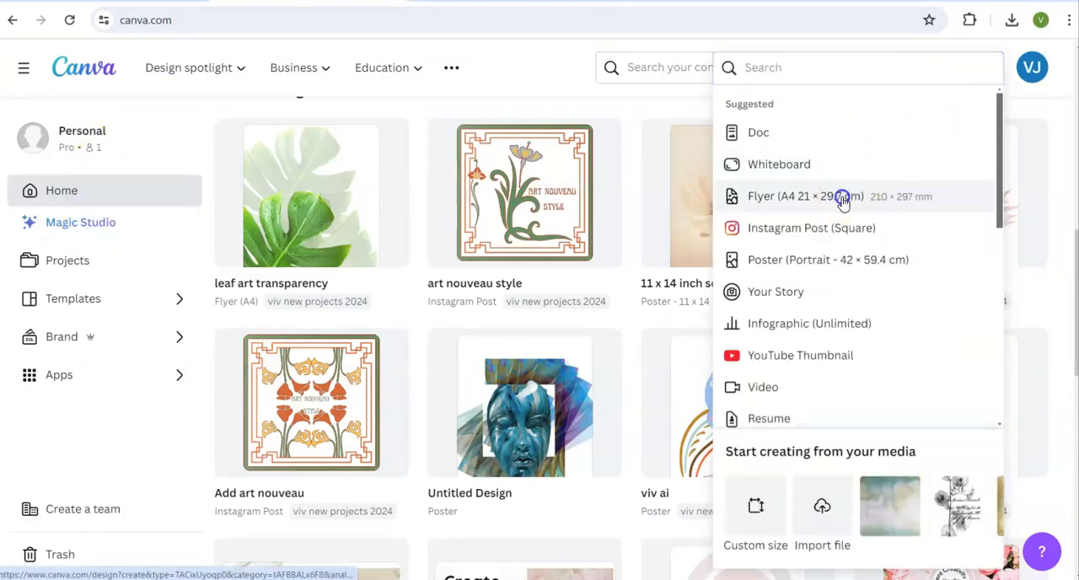
{"action": "left_click", "coordinate": [841, 199]}
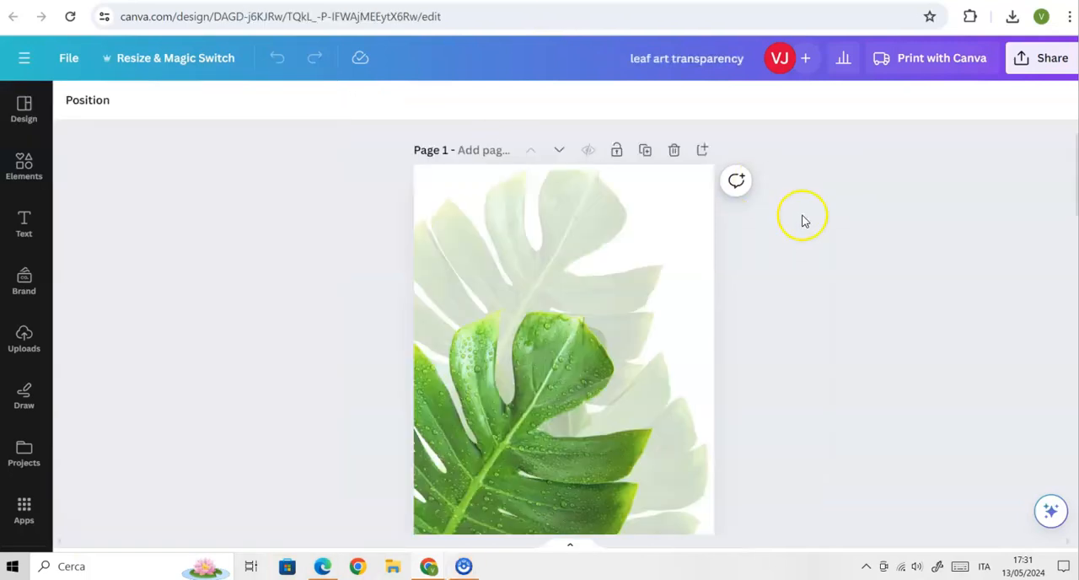
Review the layered monstera leaf artwork on page 1 of the leaf art transparency design.
{"action": "scroll", "coordinate": [517, 304], "scroll_direction": "down", "scroll_amount": 3}
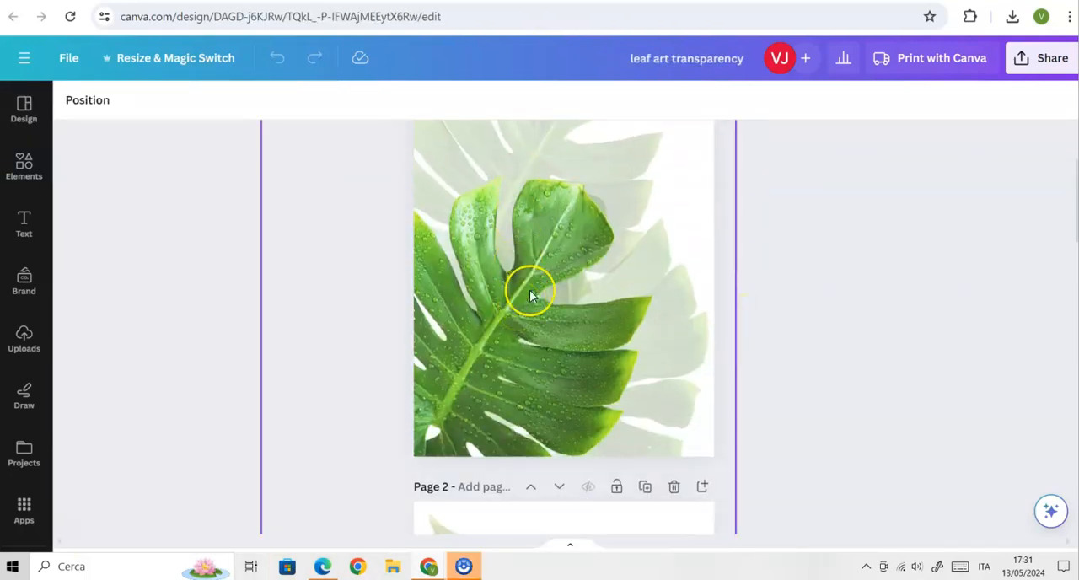
{"action": "scroll", "coordinate": [531, 295], "scroll_direction": "up", "scroll_amount": 3}
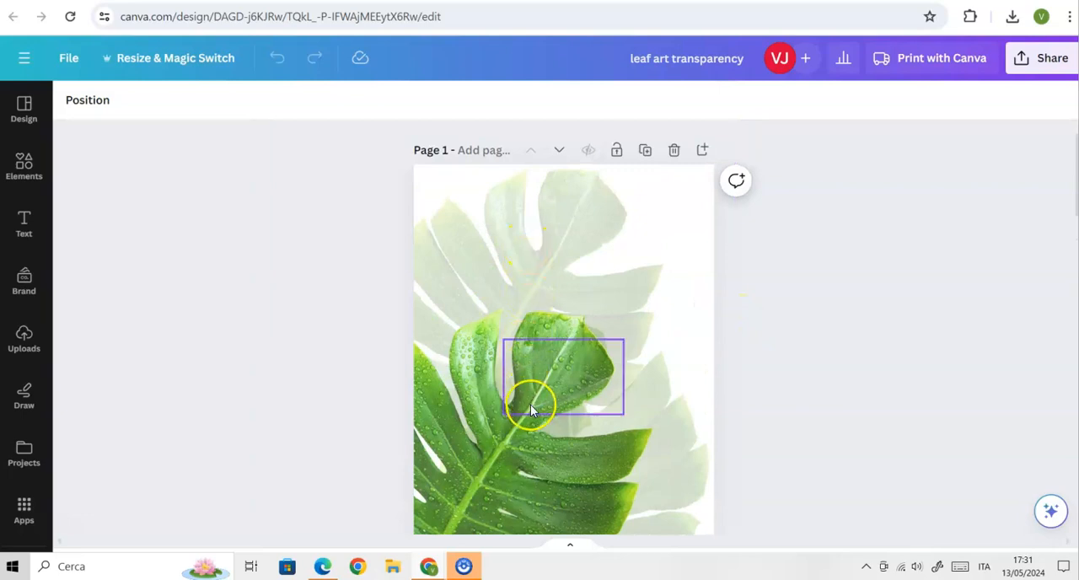
{"action": "left_click", "coordinate": [799, 345]}
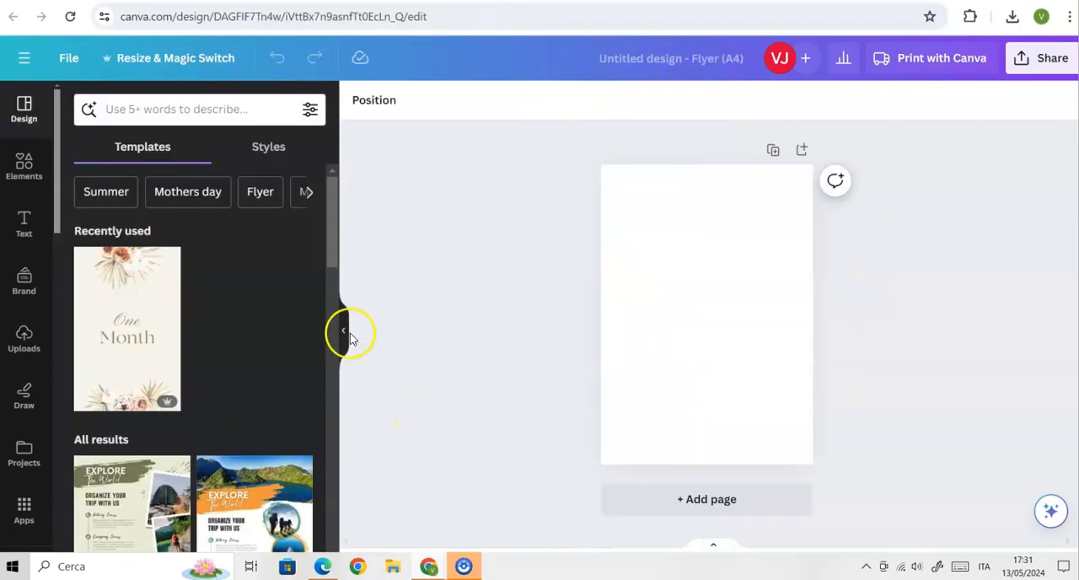
Search the elements library for "leaf" in the new blank flyer.
{"action": "left_click", "coordinate": [23, 165]}
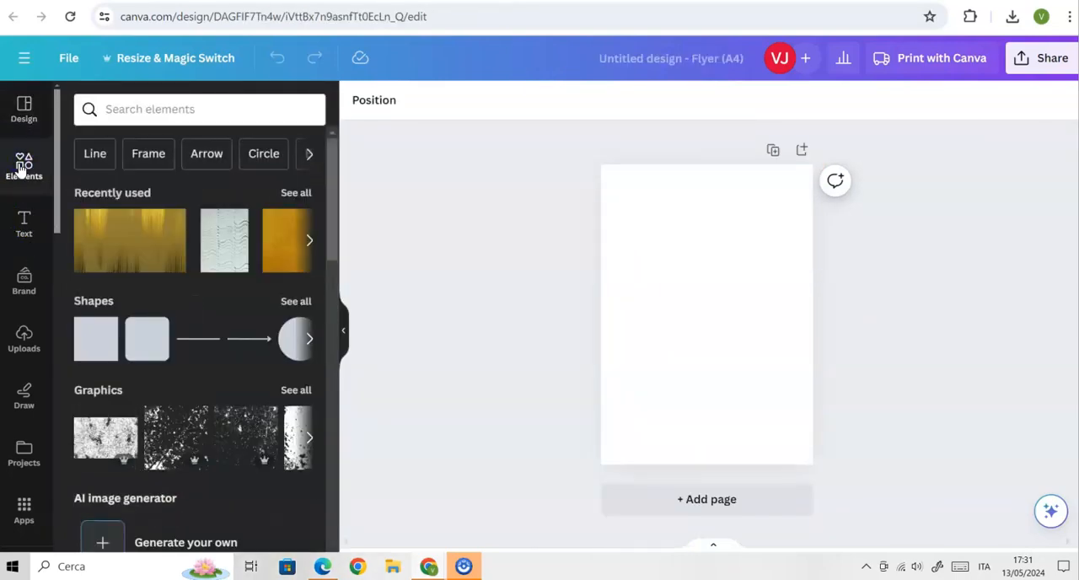
{"action": "left_click", "coordinate": [106, 109]}
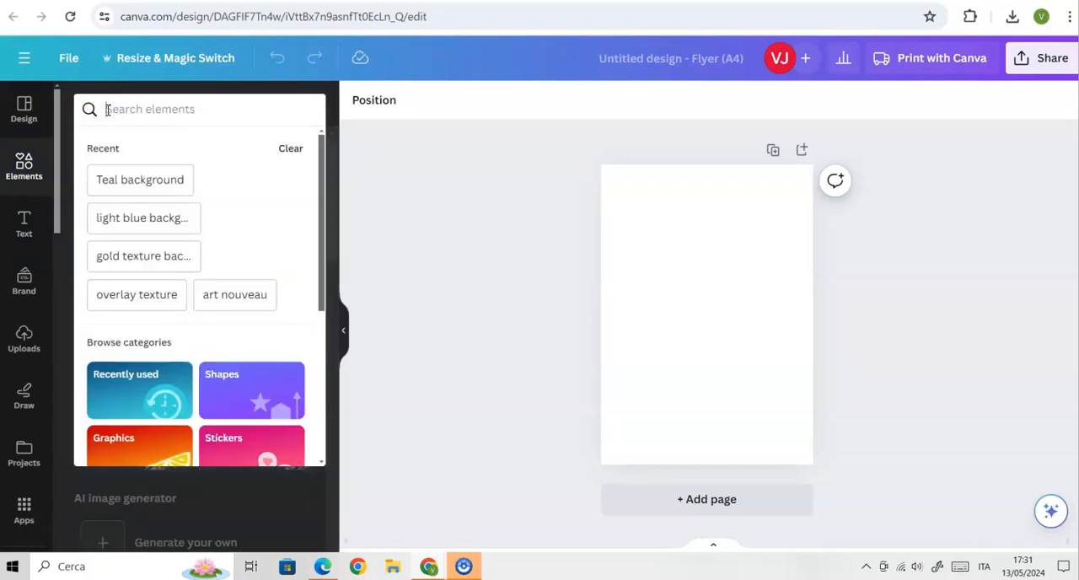
{"action": "type", "text": "leaf"}
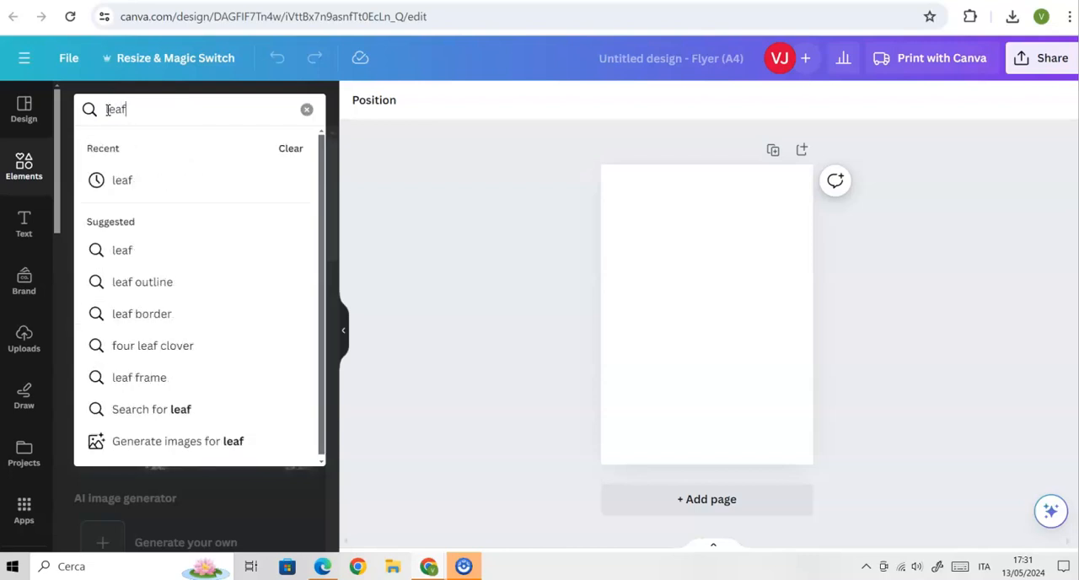
{"action": "key", "text": "Return"}
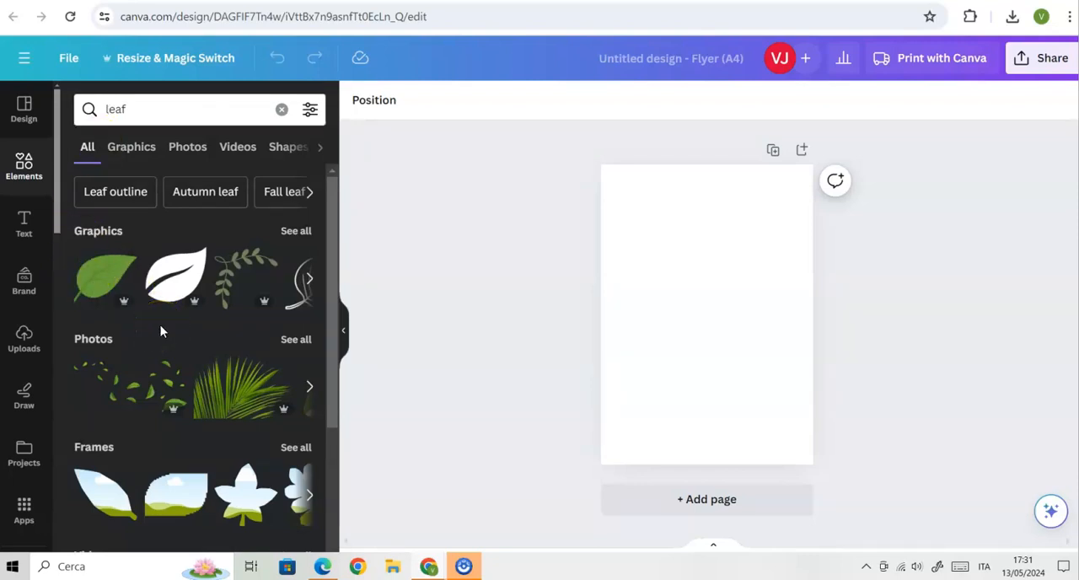
Filter the leaf results to free items and add the monstera leaf photo to the page.
{"action": "left_click", "coordinate": [310, 109]}
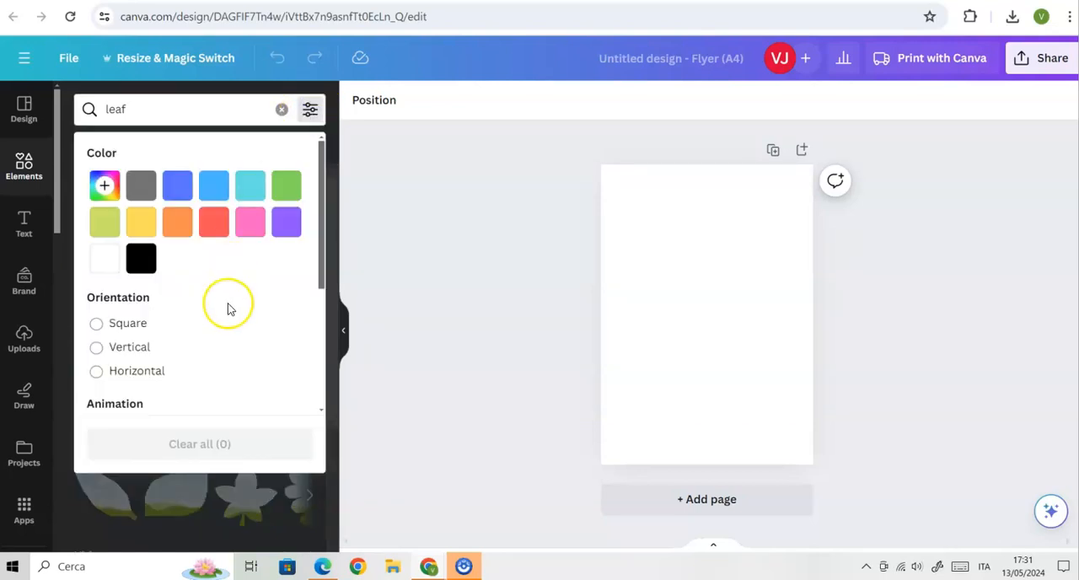
{"action": "scroll", "coordinate": [227, 307], "scroll_direction": "down", "scroll_amount": 3}
{"action": "left_click", "coordinate": [98, 294]}
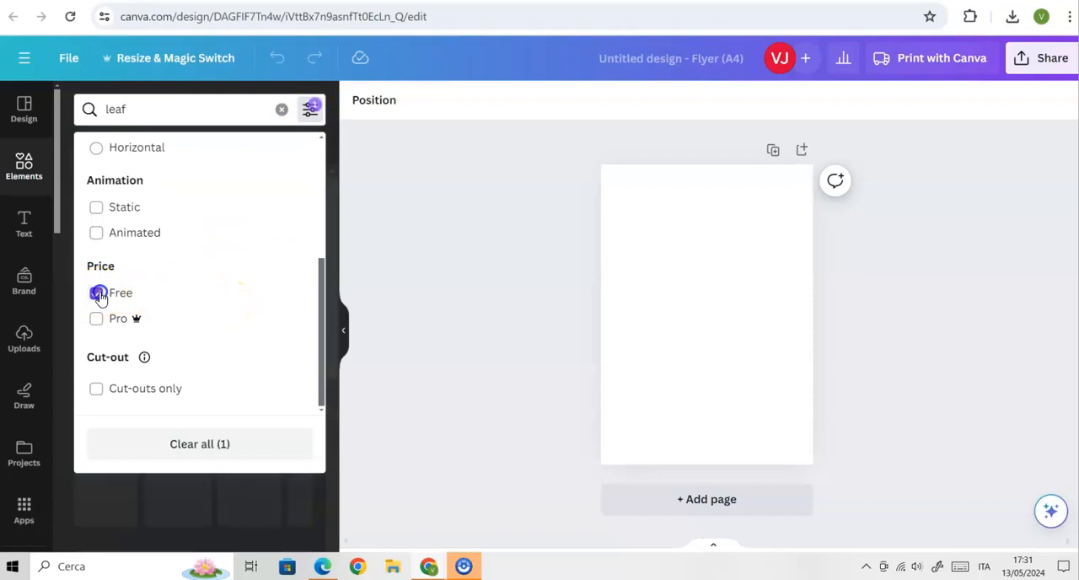
{"action": "left_click", "coordinate": [217, 493]}
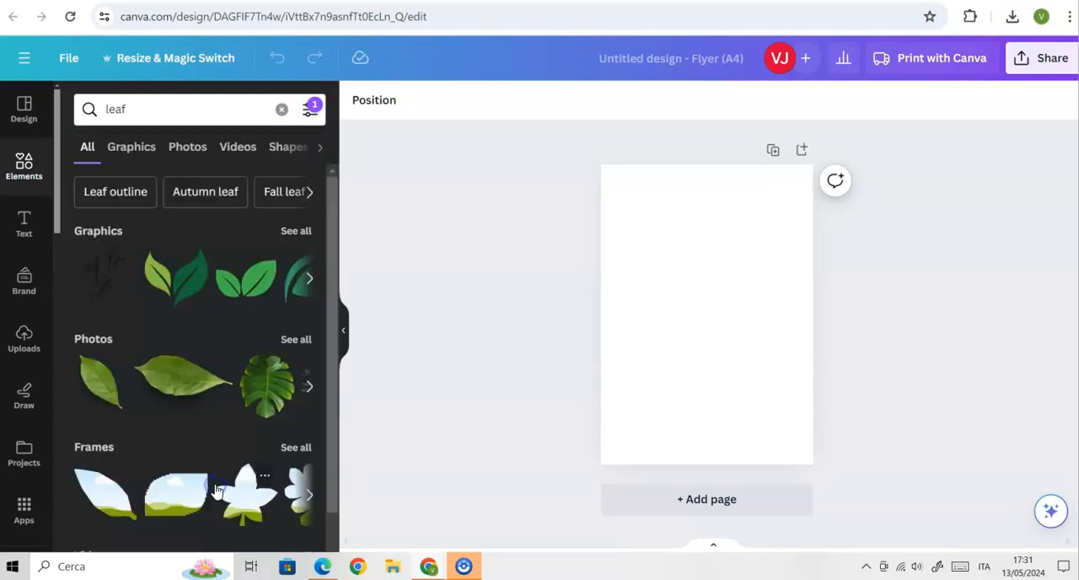
{"action": "left_click", "coordinate": [260, 387]}
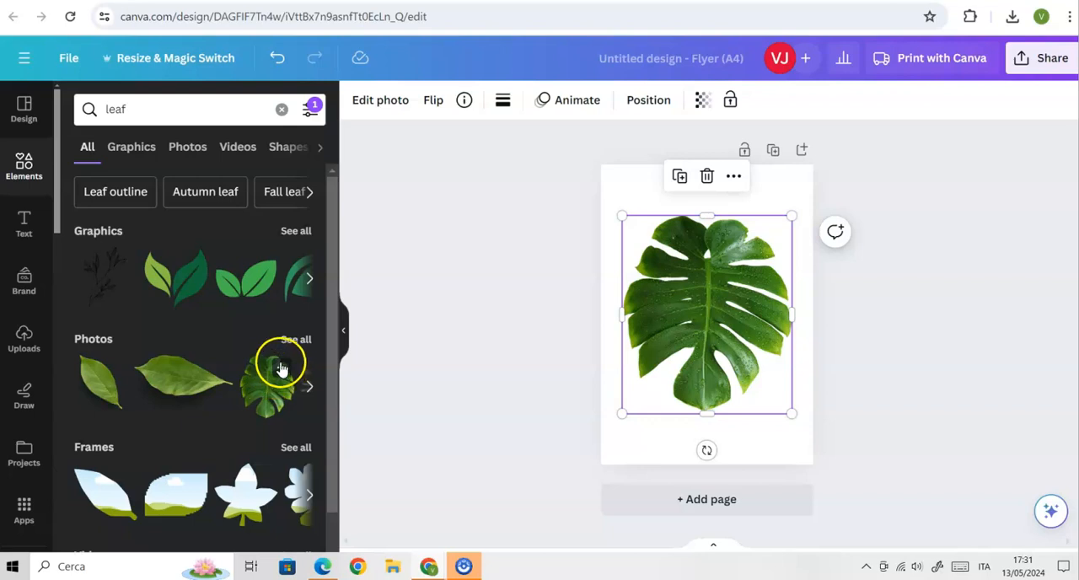
Check the details and licence terms of the monstera leaf photo.
{"action": "left_click", "coordinate": [282, 368]}
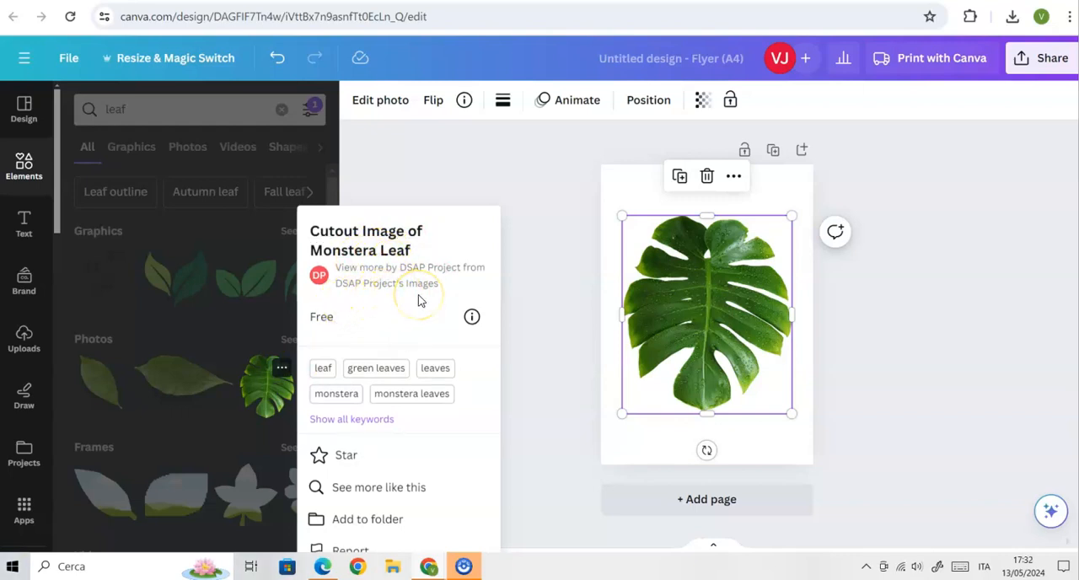
{"action": "left_click", "coordinate": [471, 317]}
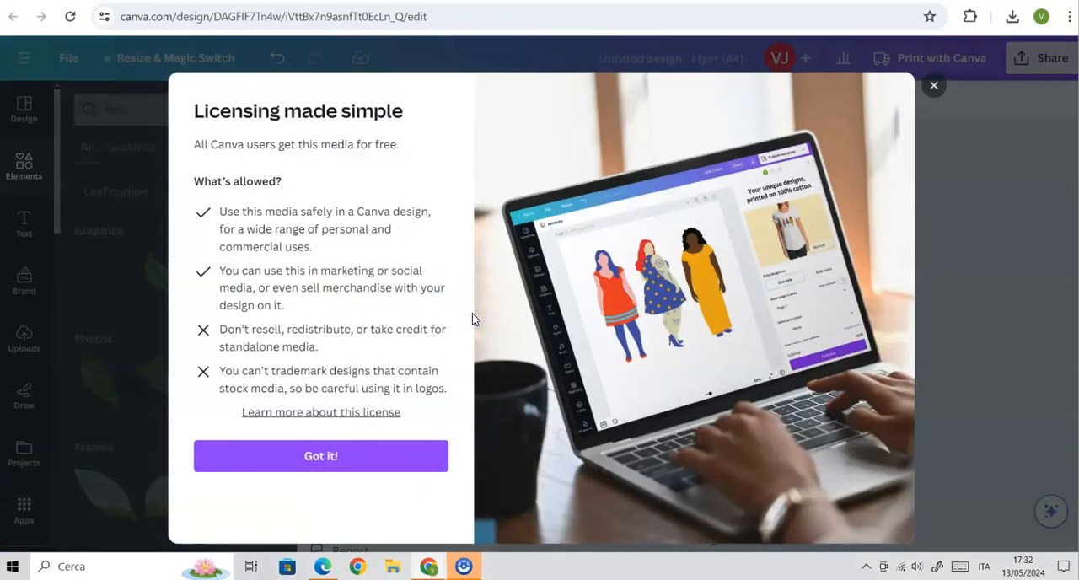
{"action": "left_click", "coordinate": [935, 88]}
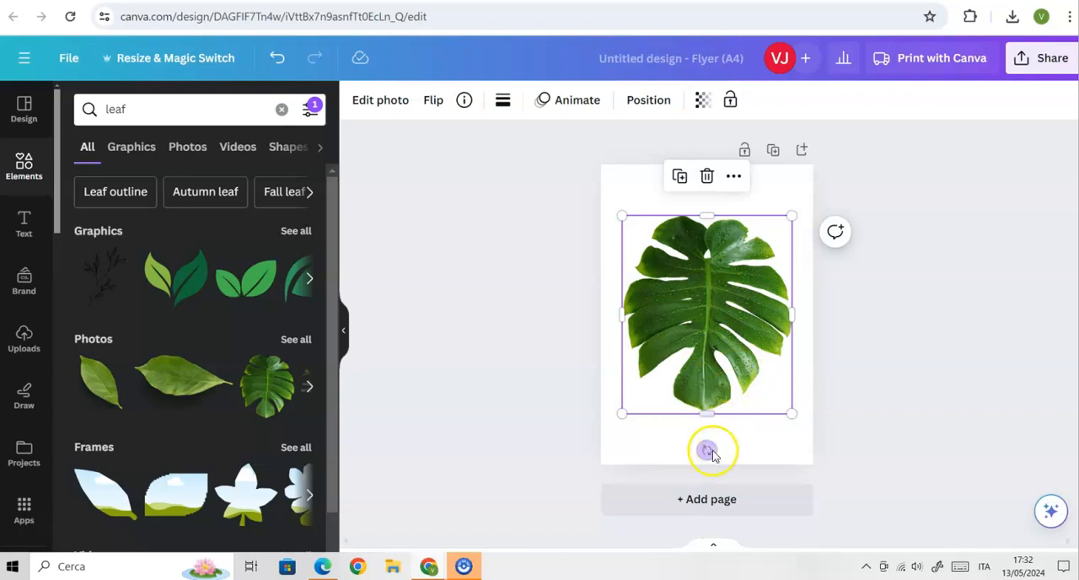
Rotate the monstera leaf so its tip points to the upper right, and enlarge it over the page's lower-left corner.
{"action": "left_click_drag", "start_coordinate": [706, 456], "coordinate": [721, 282]}
{"action": "left_click_drag", "start_coordinate": [738, 330], "coordinate": [693, 387]}
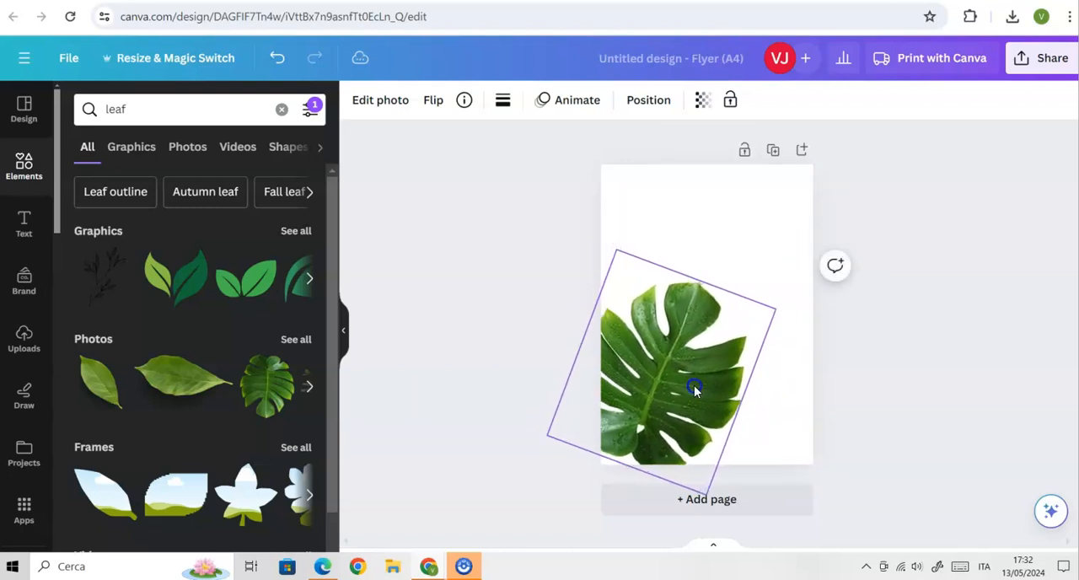
{"action": "left_click_drag", "start_coordinate": [776, 310], "coordinate": [815, 295]}
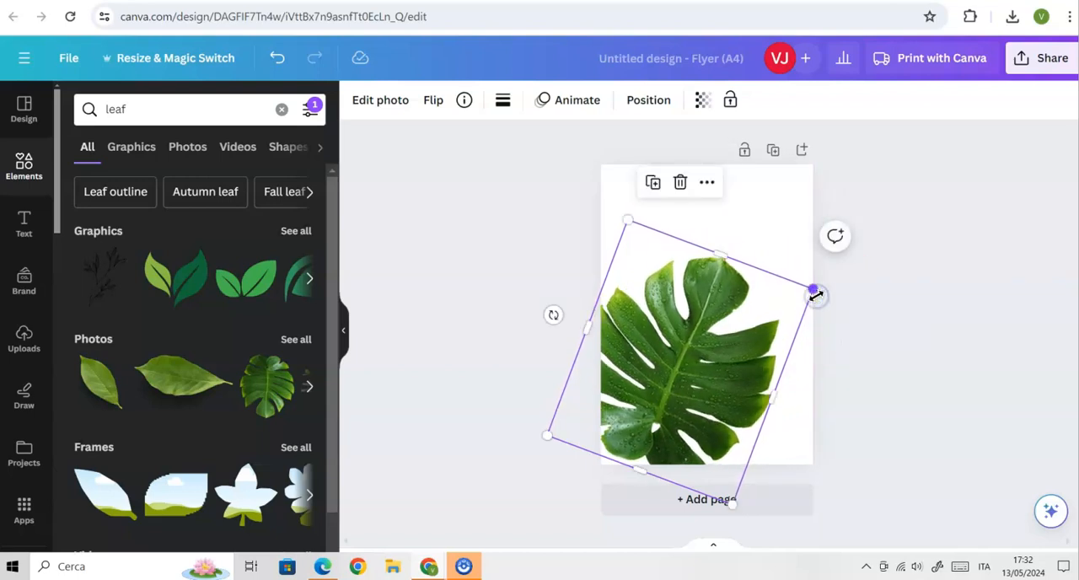
{"action": "left_click", "coordinate": [853, 366]}
Paste a copy of the monstera leaf, allowing clipboard access, and move it up so it overlaps the original.
{"action": "left_click", "coordinate": [732, 357]}
{"action": "right_click", "coordinate": [653, 370]}
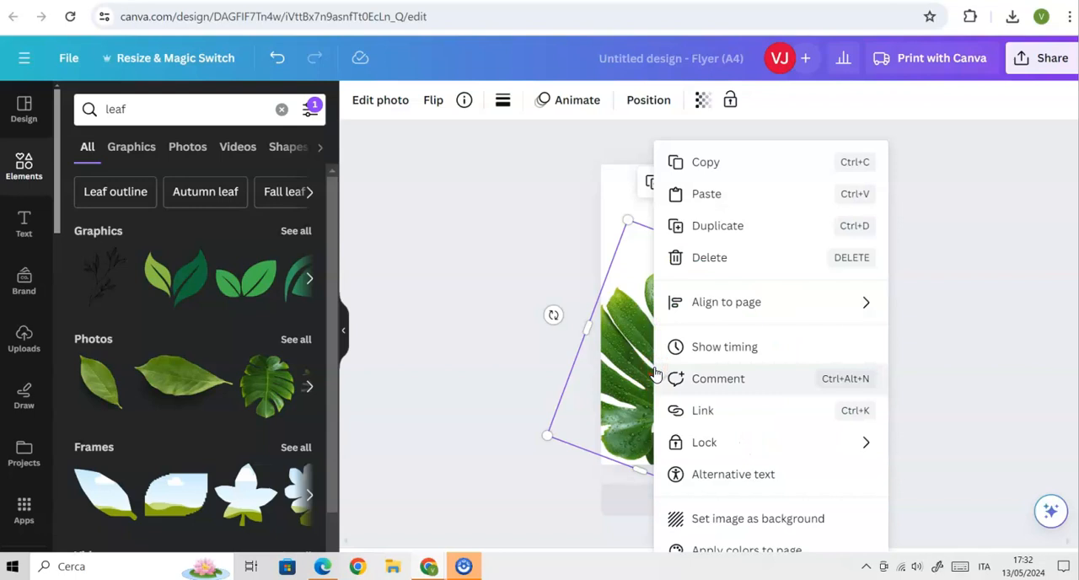
{"action": "left_click", "coordinate": [692, 161]}
{"action": "left_click", "coordinate": [754, 212]}
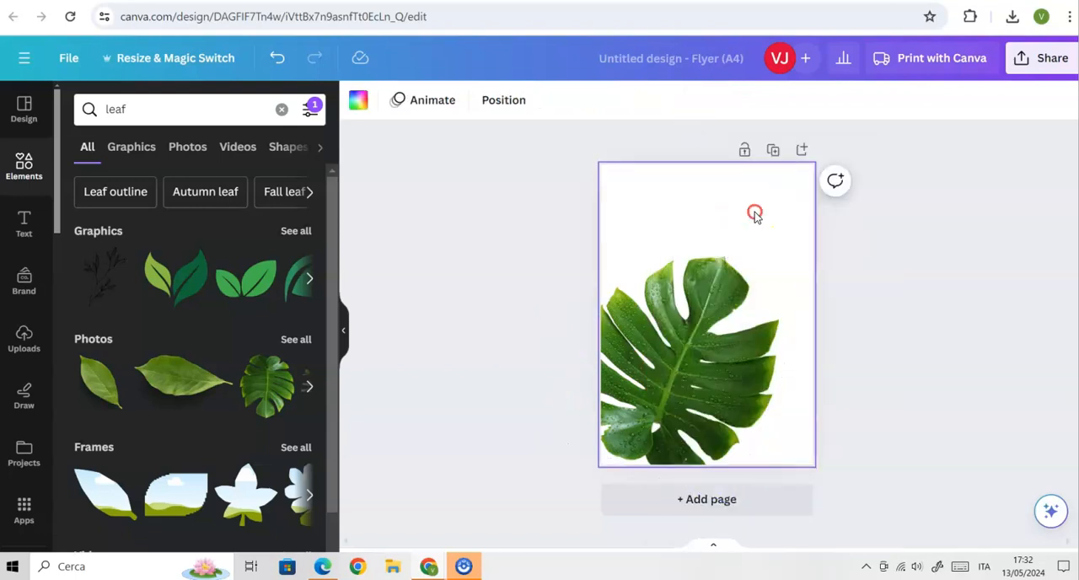
{"action": "right_click", "coordinate": [754, 211]}
{"action": "left_click", "coordinate": [782, 267]}
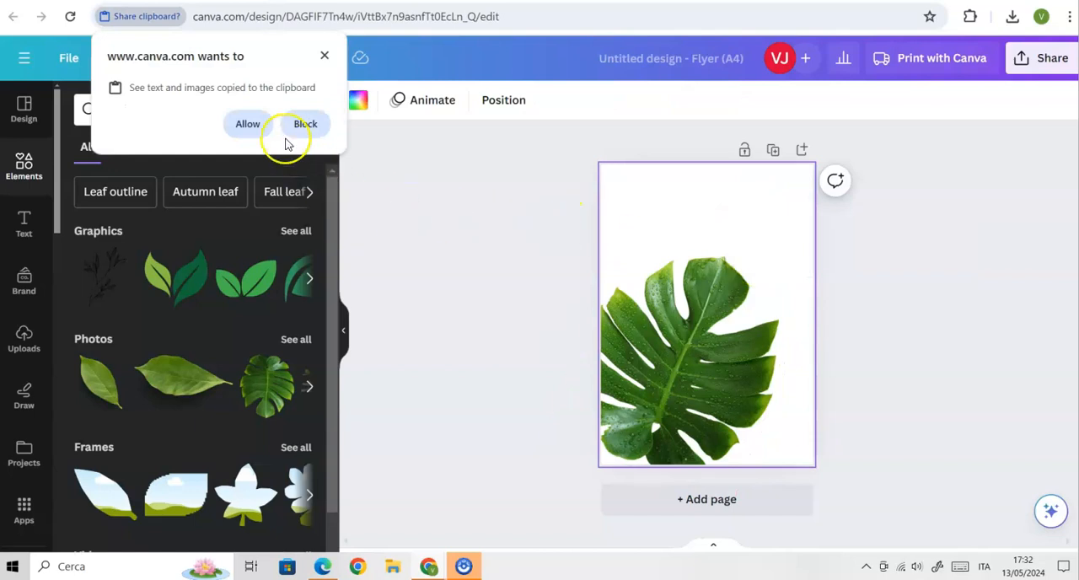
{"action": "left_click", "coordinate": [250, 124]}
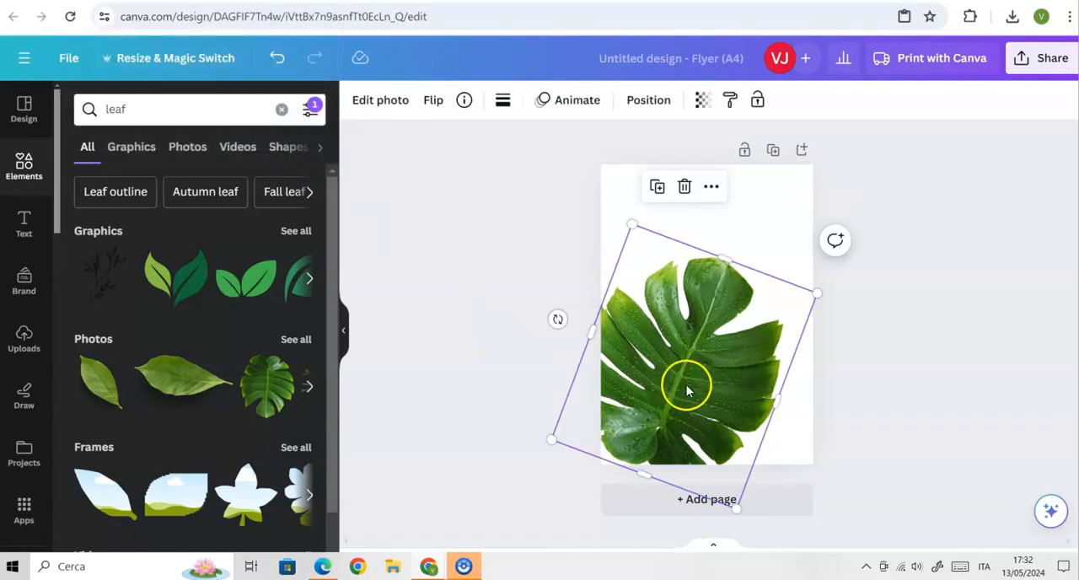
{"action": "left_click_drag", "start_coordinate": [687, 385], "coordinate": [692, 307]}
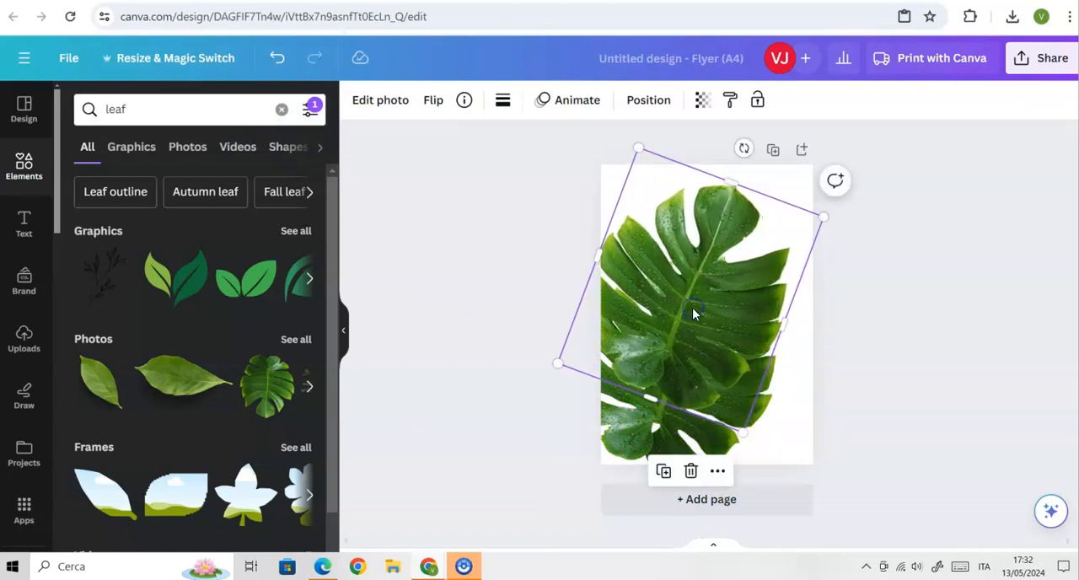
Set the upper monstera leaf copy's transparency to 30 and send it behind the original leaf.
{"action": "left_click", "coordinate": [703, 98]}
{"action": "left_click_drag", "start_coordinate": [665, 174], "coordinate": [550, 187]}
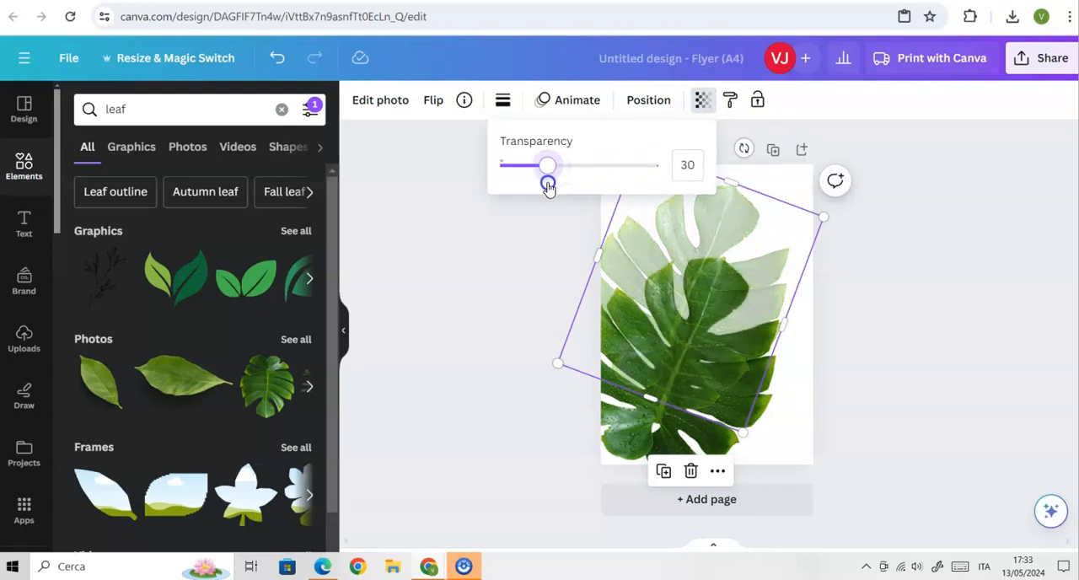
{"action": "left_click", "coordinate": [526, 263]}
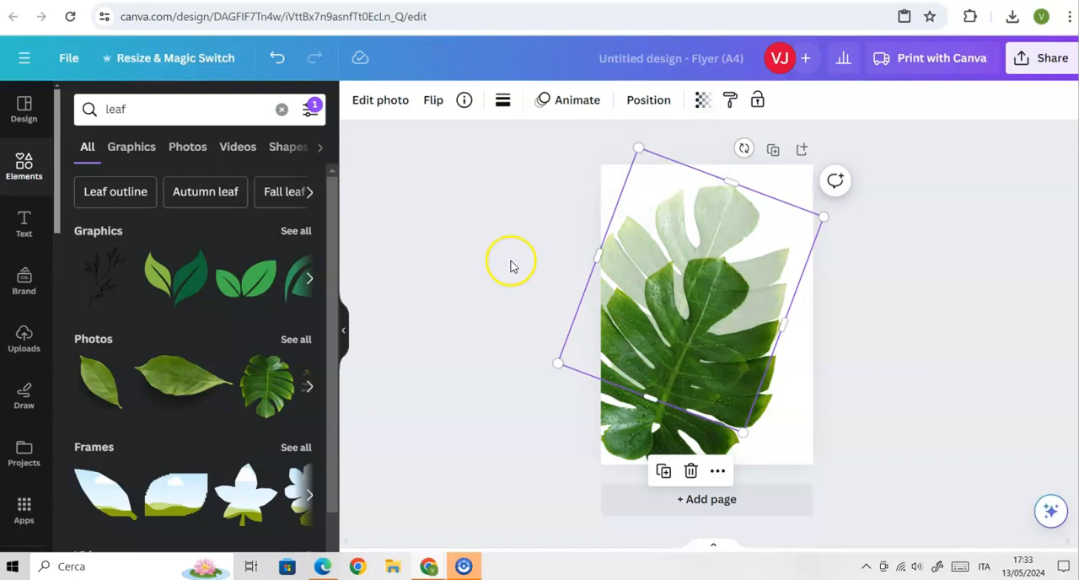
{"action": "left_click", "coordinate": [642, 99]}
{"action": "left_click", "coordinate": [238, 174]}
{"action": "left_click", "coordinate": [250, 145]}
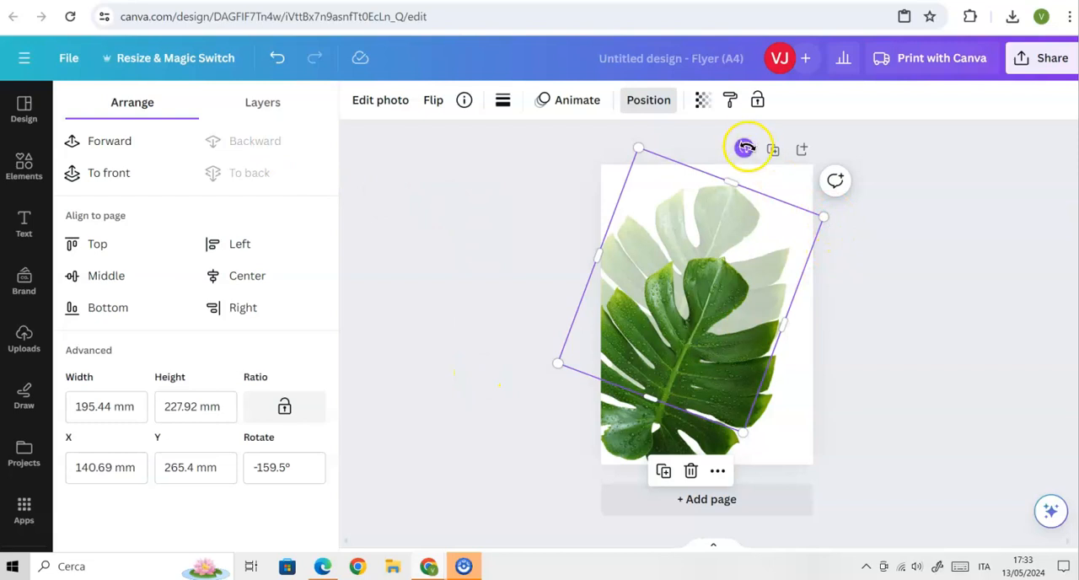
Rotate the faded monstera copy so it tilts differently from the front leaf, and enlarge it to about 204 × 237 mm.
{"action": "left_click_drag", "start_coordinate": [744, 147], "coordinate": [677, 160]}
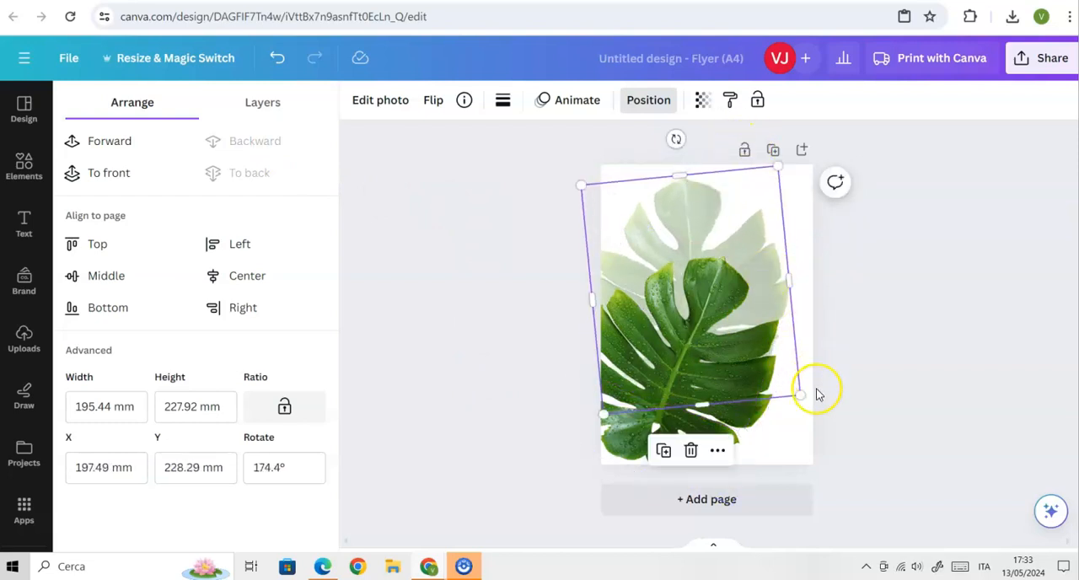
{"action": "left_click_drag", "start_coordinate": [777, 165], "coordinate": [770, 191]}
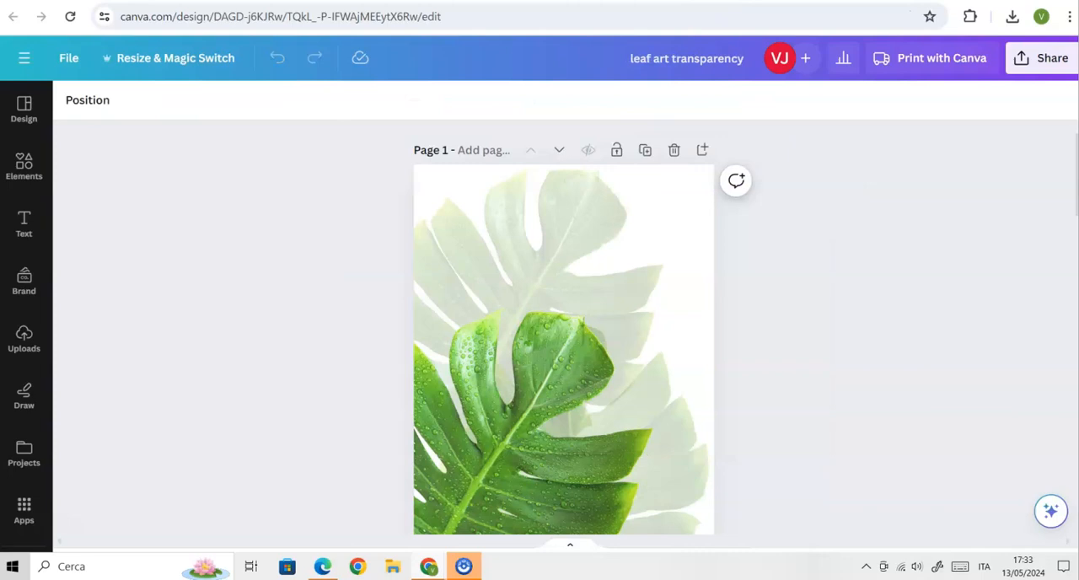
{"action": "scroll", "coordinate": [535, 280], "scroll_direction": "down", "scroll_amount": 2}
{"action": "scroll", "coordinate": [535, 280], "scroll_direction": "up", "scroll_amount": 2}
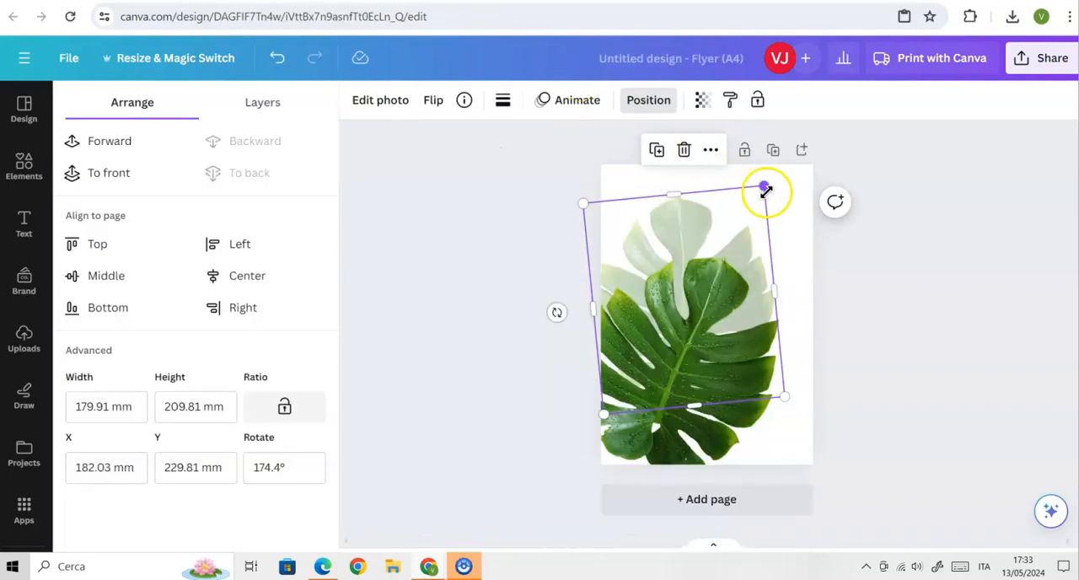
{"action": "left_click_drag", "start_coordinate": [765, 187], "coordinate": [801, 173]}
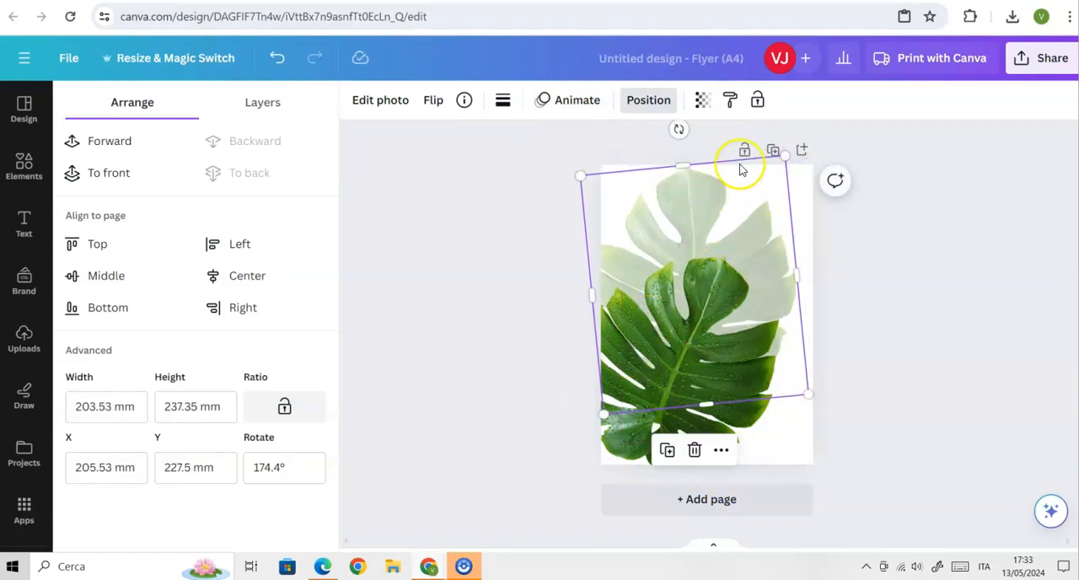
{"action": "left_click_drag", "start_coordinate": [682, 129], "coordinate": [722, 158]}
Enlarge the front monstera leaf to about 231 × 269 mm and position it over the page's lower-left area.
{"action": "left_click_drag", "start_coordinate": [677, 302], "coordinate": [644, 360]}
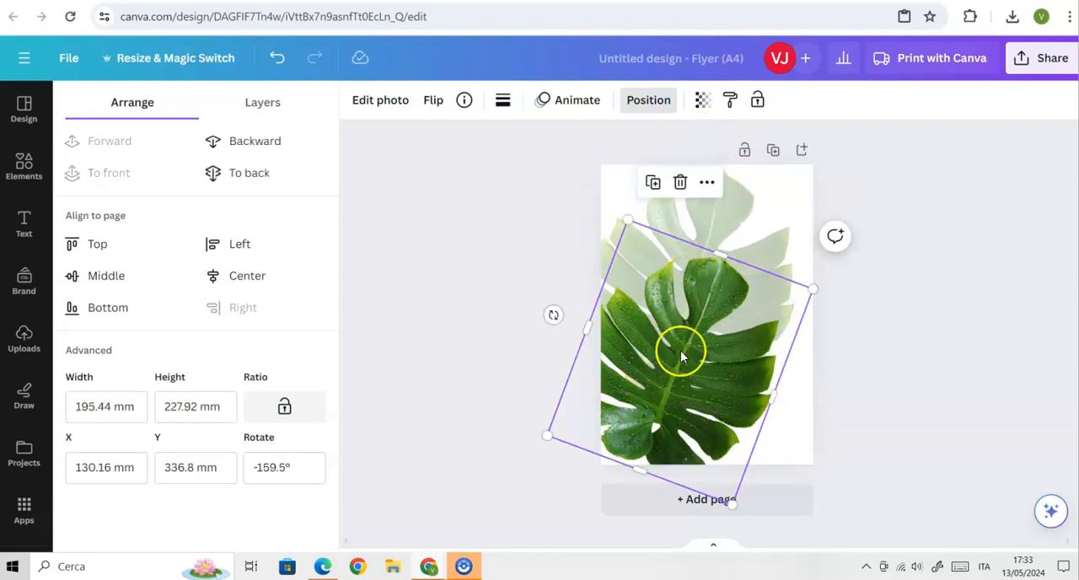
{"action": "left_click_drag", "start_coordinate": [814, 289], "coordinate": [843, 280]}
{"action": "left_click_drag", "start_coordinate": [725, 362], "coordinate": [703, 379]}
{"action": "left_click_drag", "start_coordinate": [822, 295], "coordinate": [850, 295]}
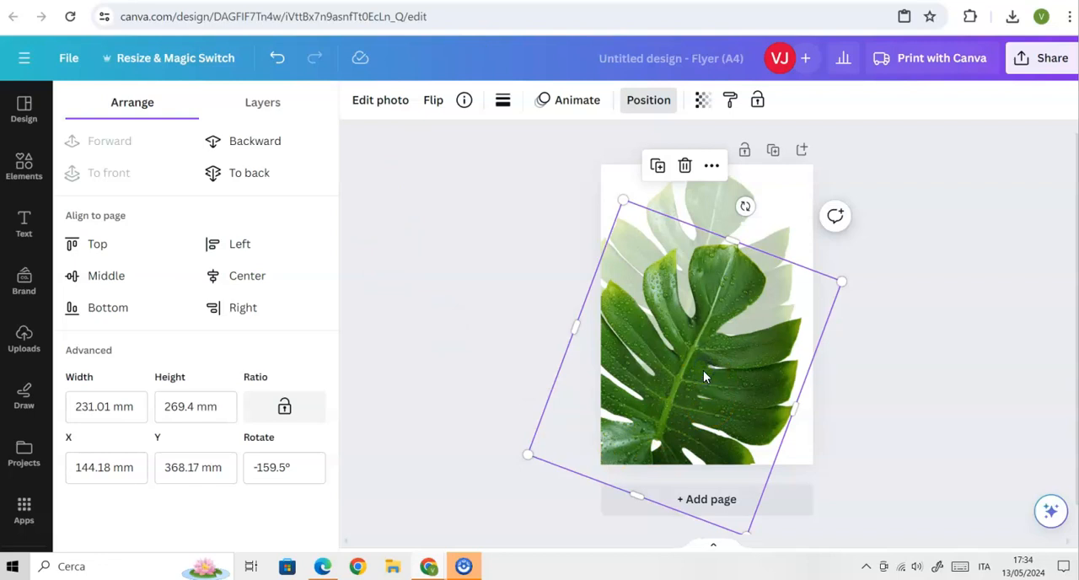
Apply the Bali filter to the front monstera leaf.
{"action": "left_click", "coordinate": [380, 100]}
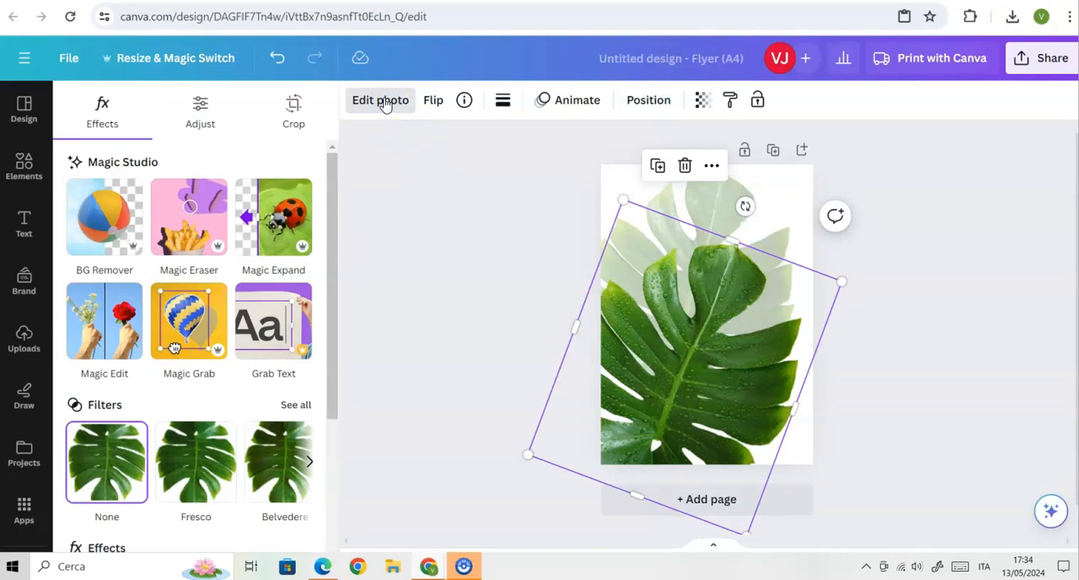
{"action": "left_click", "coordinate": [381, 110]}
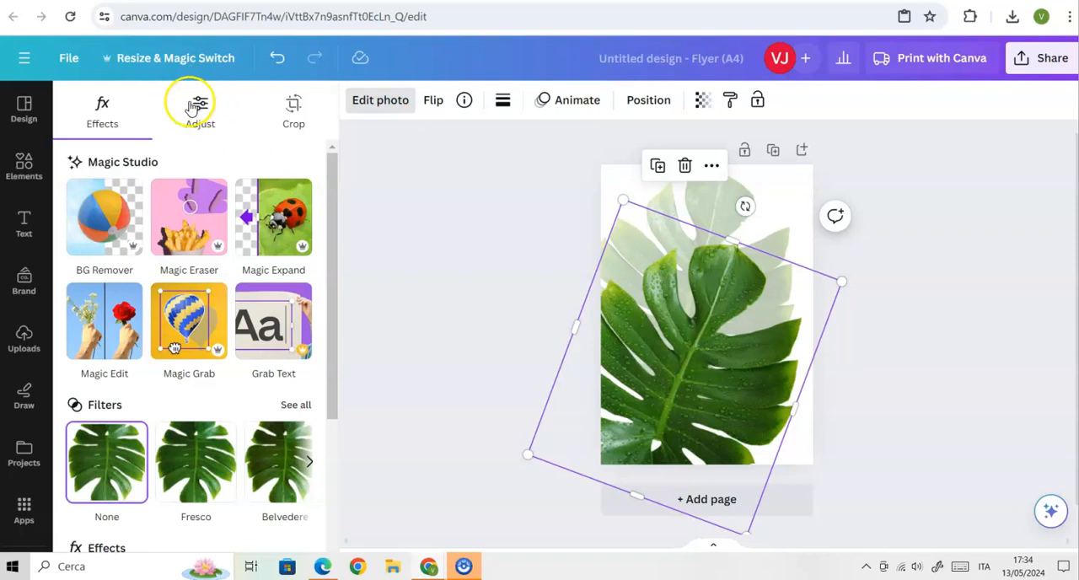
{"action": "scroll", "coordinate": [217, 422], "scroll_direction": "down", "scroll_amount": 2}
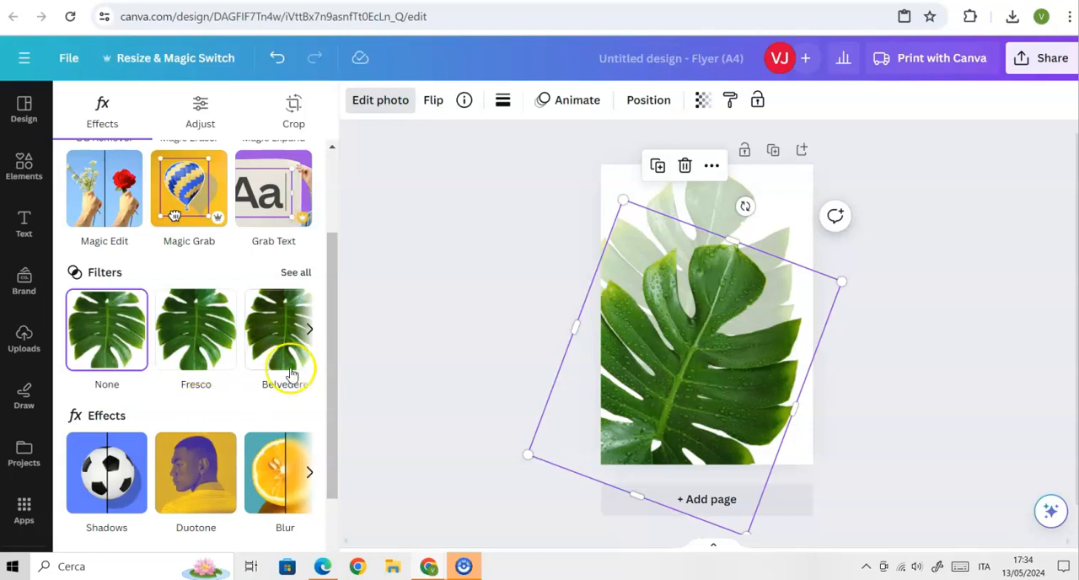
{"action": "left_click", "coordinate": [310, 330]}
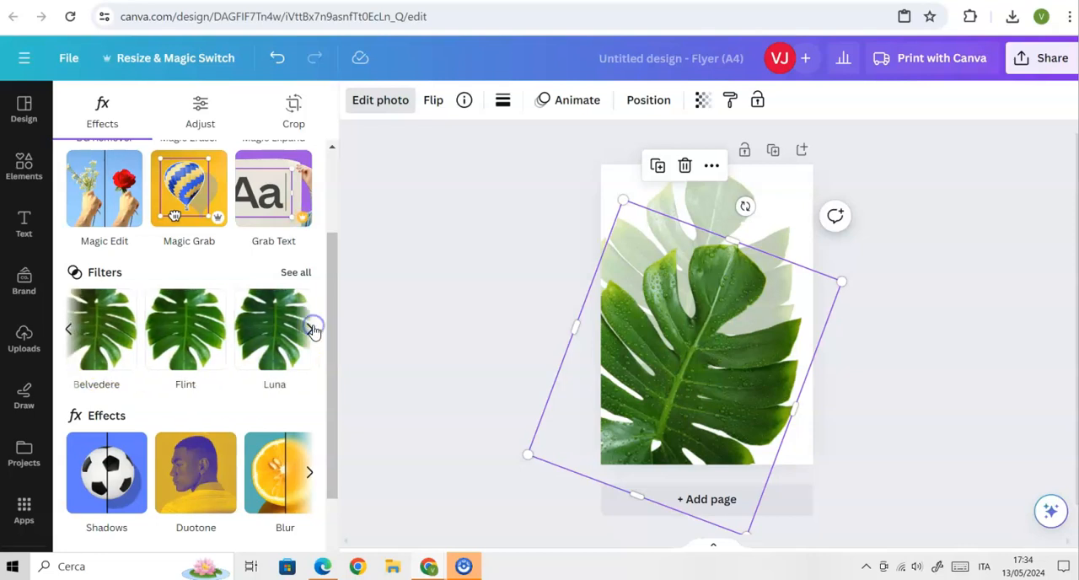
{"action": "left_click", "coordinate": [311, 330]}
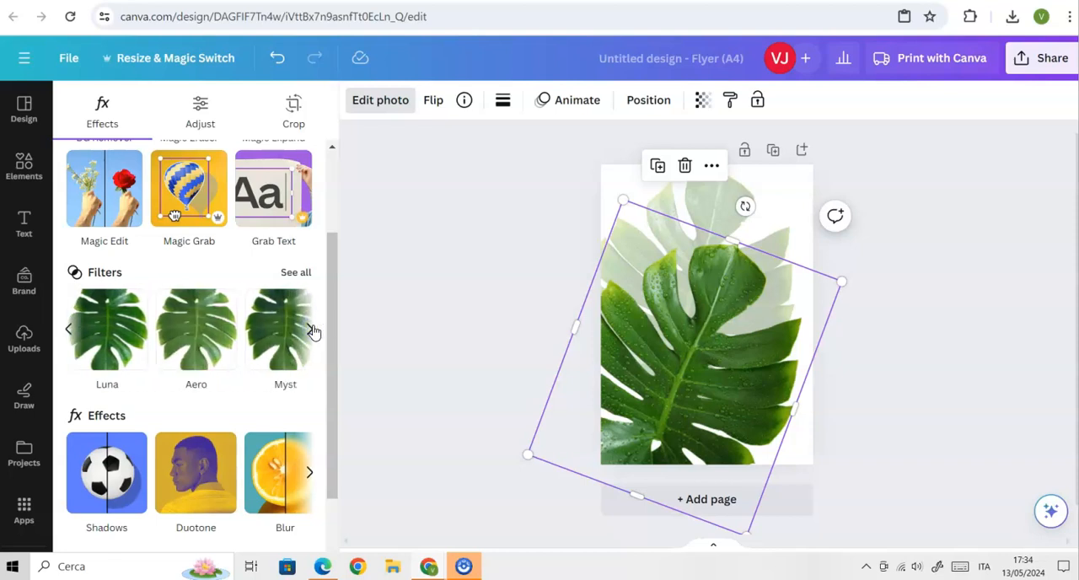
{"action": "left_click", "coordinate": [311, 329]}
{"action": "left_click", "coordinate": [204, 338]}
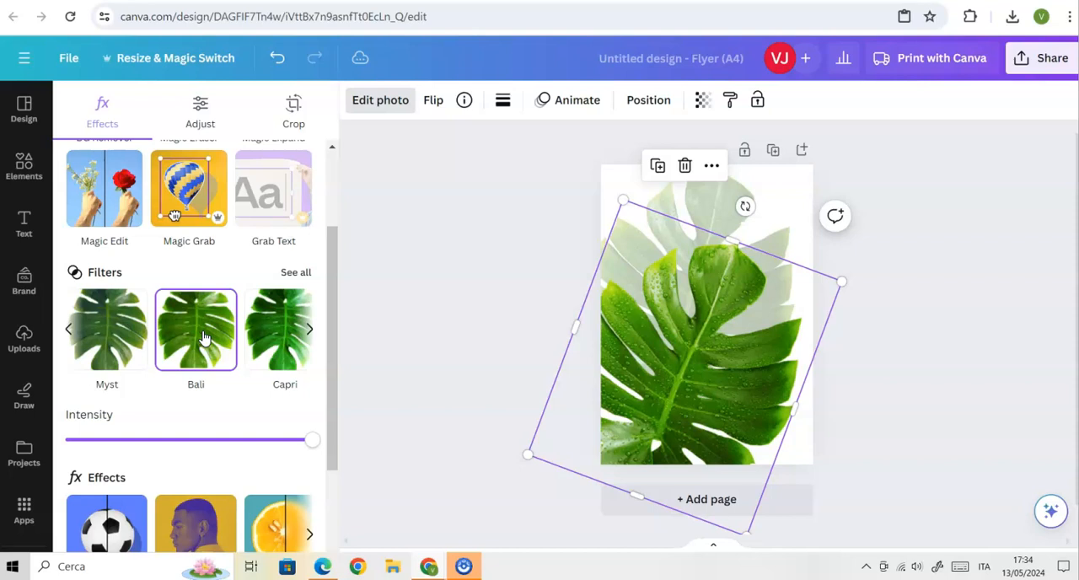
Apply the Flint filter to the faded monstera leaf in the background.
{"action": "left_click", "coordinate": [720, 205]}
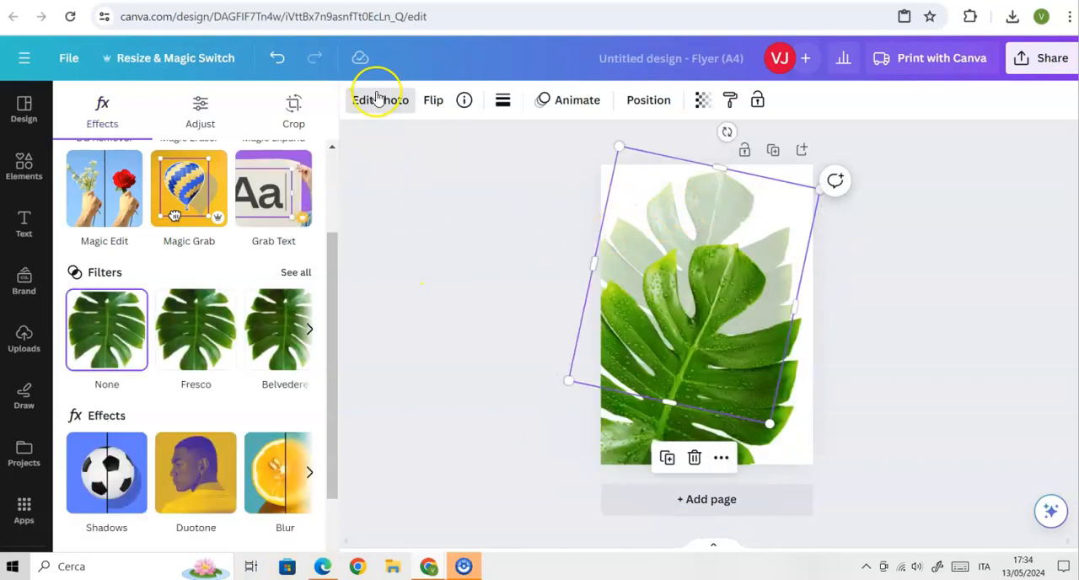
{"action": "left_click", "coordinate": [310, 329]}
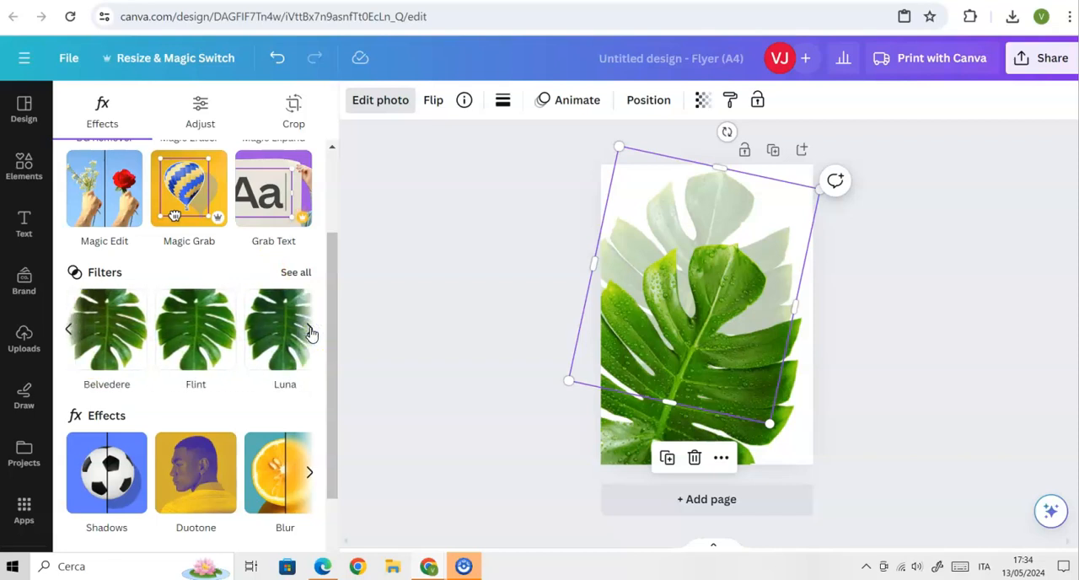
{"action": "left_click", "coordinate": [202, 337]}
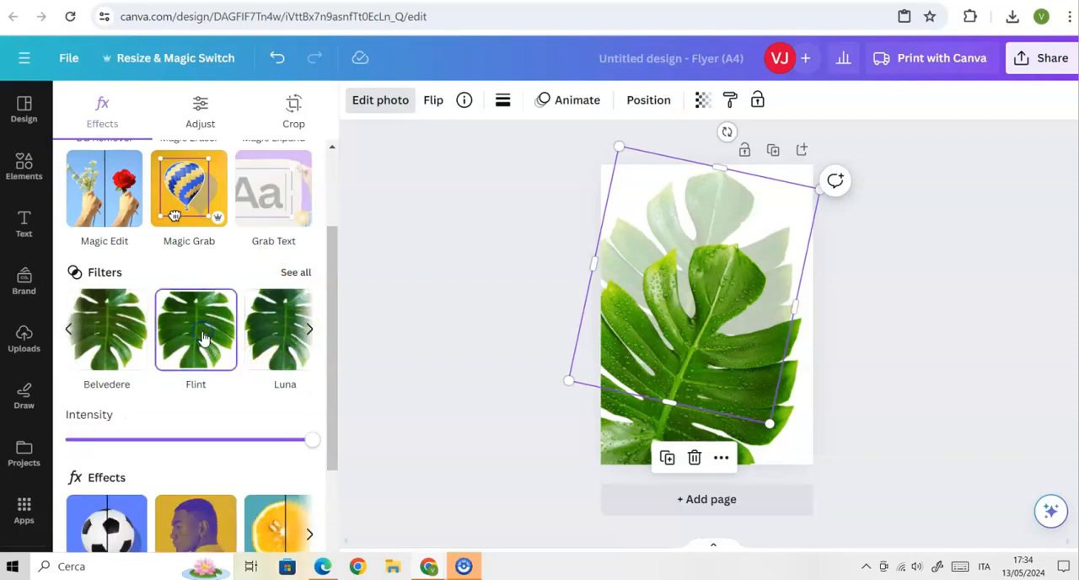
{"action": "left_click", "coordinate": [432, 355]}
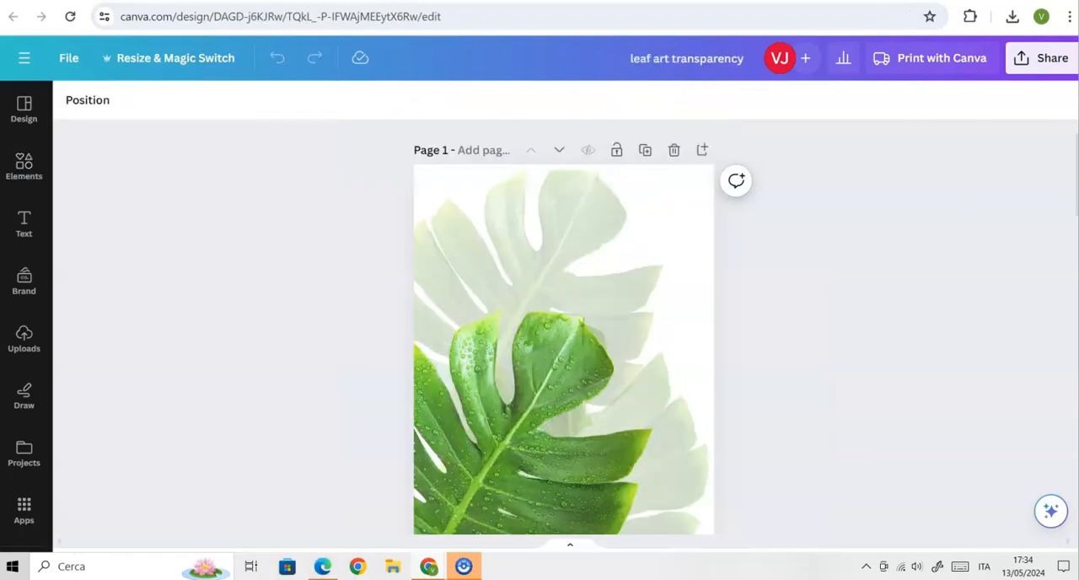
Review the sample leaf art design, add a second page to the flyer and place the horizontal magnolia leaf photo on it.
{"action": "left_click", "coordinate": [576, 176]}
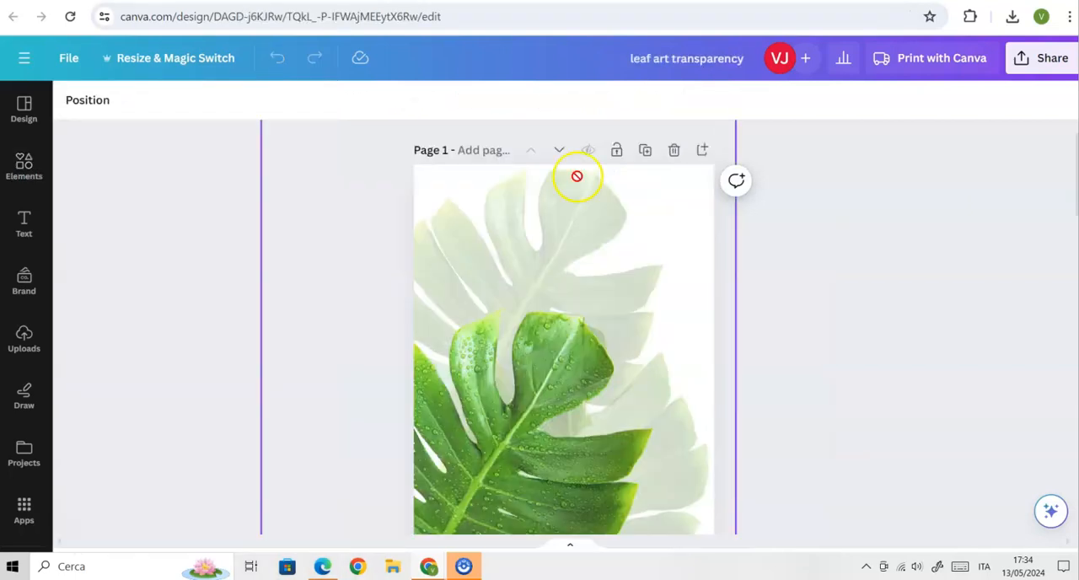
{"action": "scroll", "coordinate": [558, 297], "scroll_direction": "down", "scroll_amount": 3}
{"action": "scroll", "coordinate": [558, 299], "scroll_direction": "down", "scroll_amount": 5}
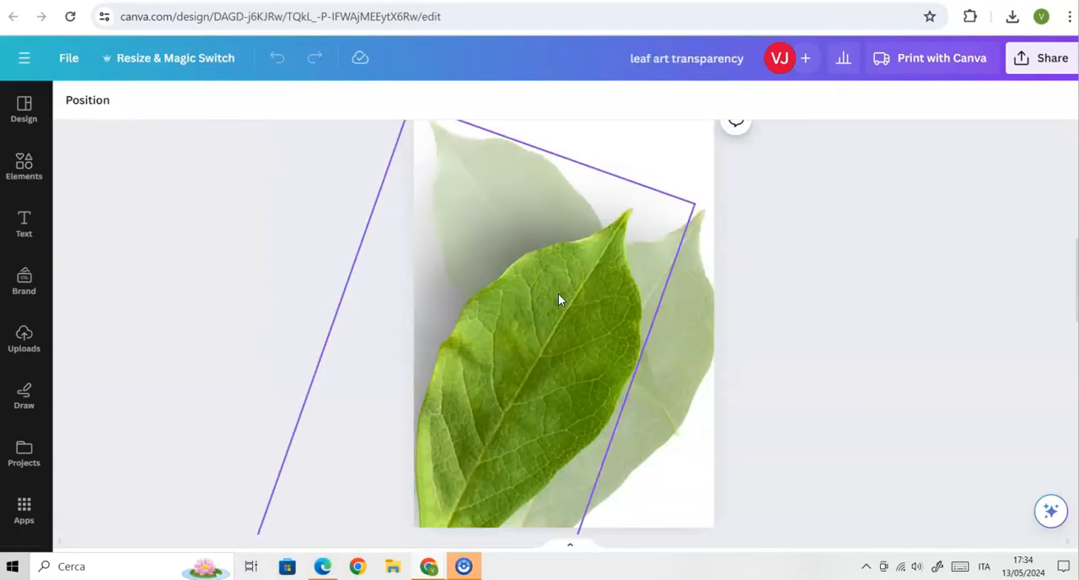
{"action": "left_click", "coordinate": [226, 293]}
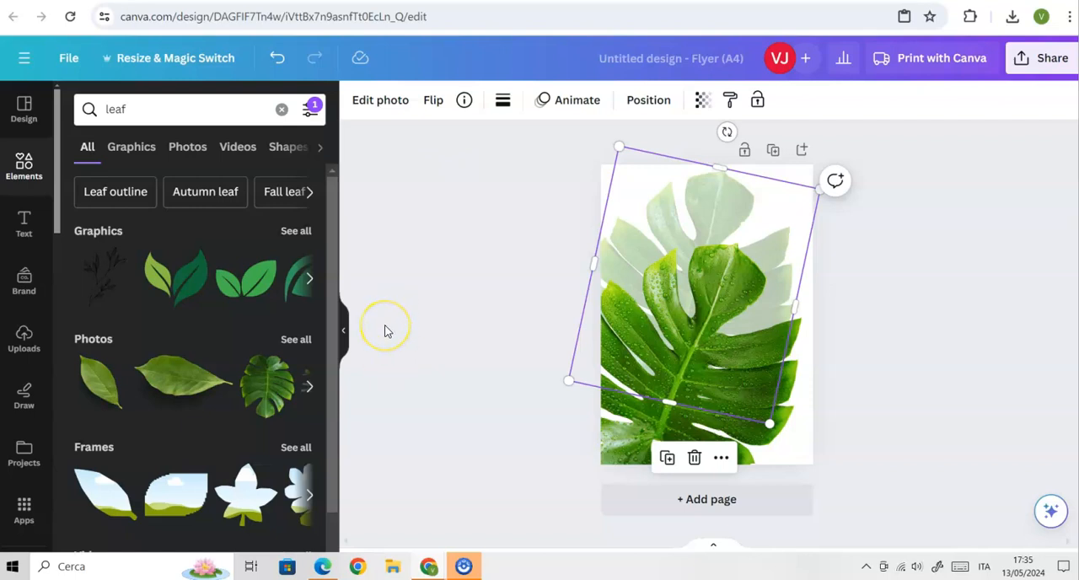
{"action": "left_click", "coordinate": [704, 502]}
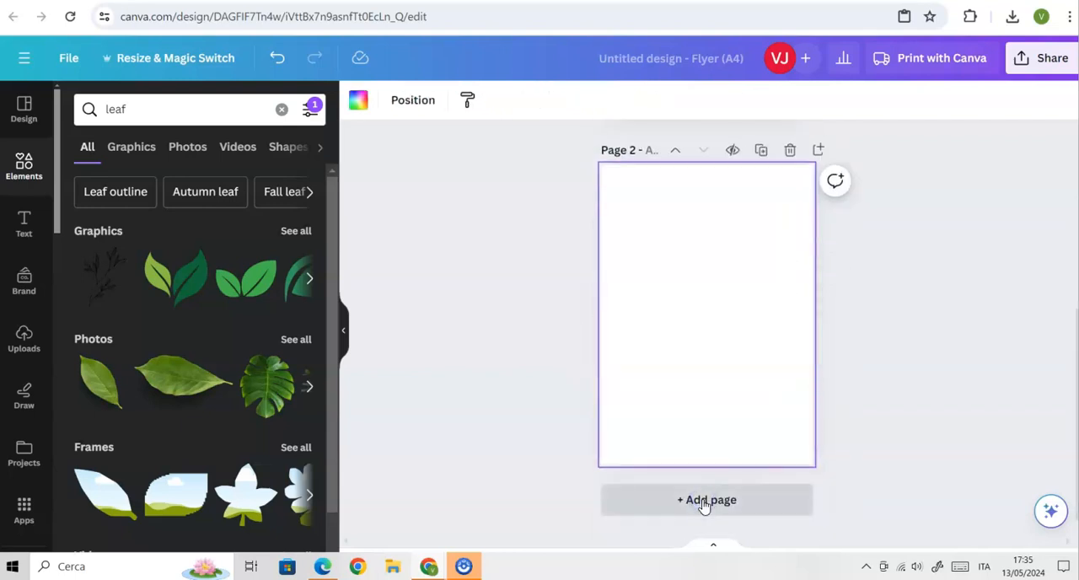
{"action": "left_click", "coordinate": [179, 382]}
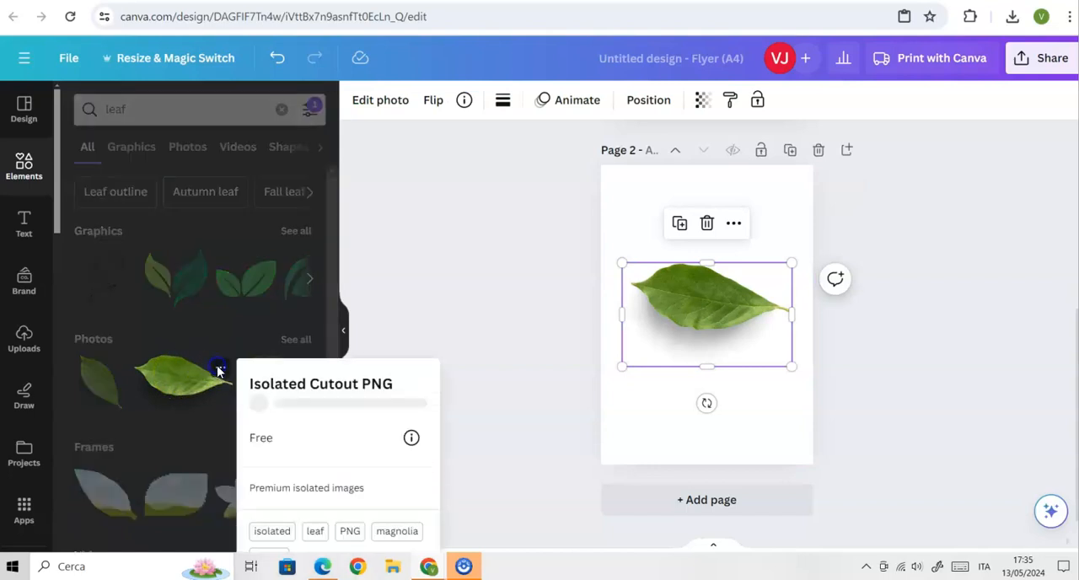
Check the magnolia leaf photo's details, including its creator and whether it is free.
{"action": "left_click", "coordinate": [219, 368]}
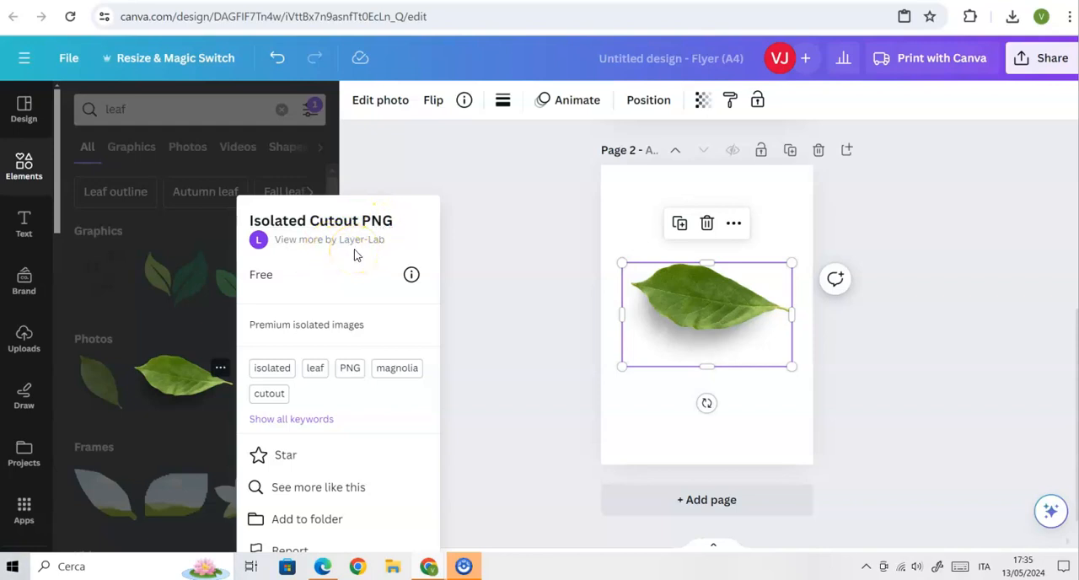
{"action": "left_click", "coordinate": [344, 261]}
{"action": "left_click", "coordinate": [506, 324]}
Rotate the magnolia leaf so its tip points to the upper right, and enlarge it over the page's lower-left area.
{"action": "left_click", "coordinate": [688, 324]}
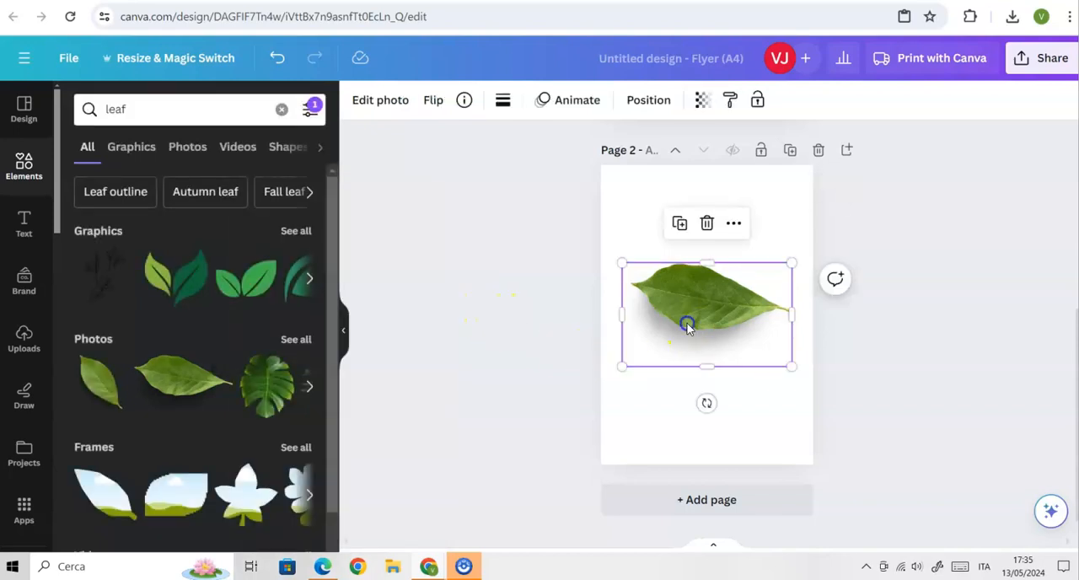
{"action": "left_click_drag", "start_coordinate": [706, 403], "coordinate": [527, 289]}
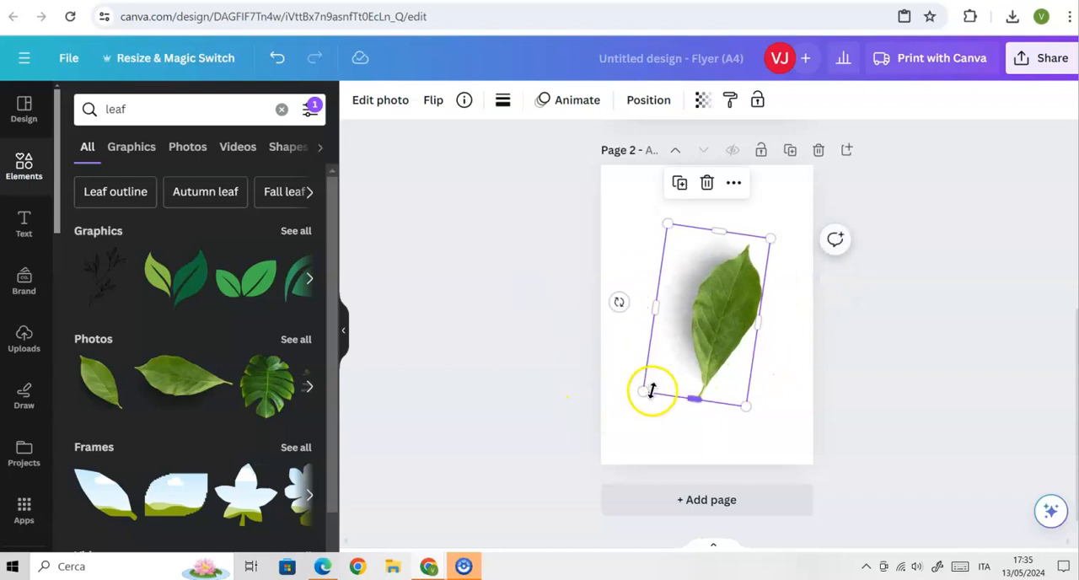
{"action": "left_click_drag", "start_coordinate": [643, 390], "coordinate": [530, 461]}
{"action": "left_click_drag", "start_coordinate": [666, 431], "coordinate": [634, 393]}
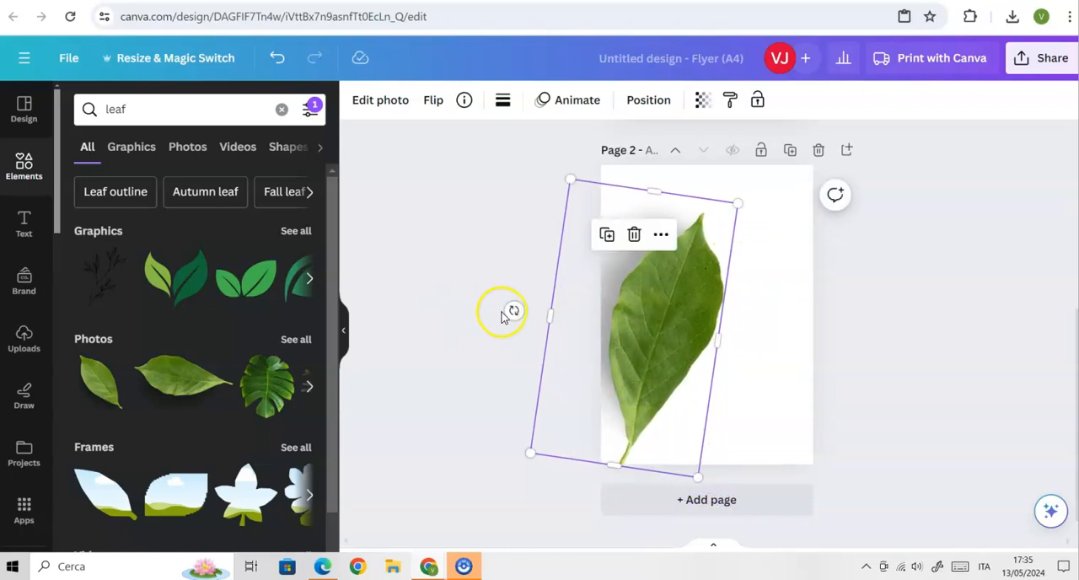
{"action": "left_click_drag", "start_coordinate": [515, 309], "coordinate": [522, 289]}
{"action": "left_click_drag", "start_coordinate": [650, 379], "coordinate": [663, 379]}
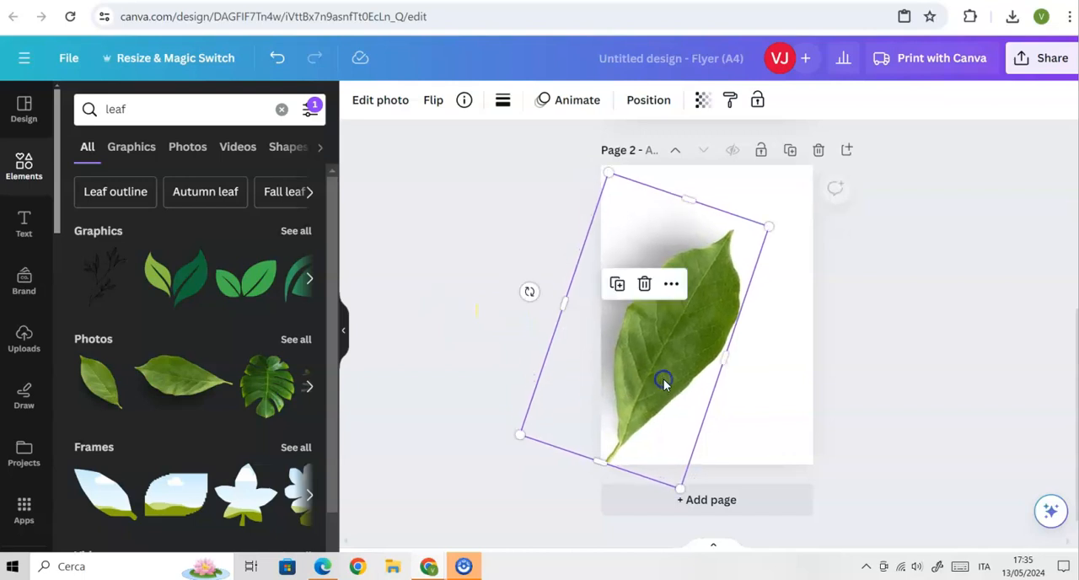
{"action": "left_click", "coordinate": [949, 408]}
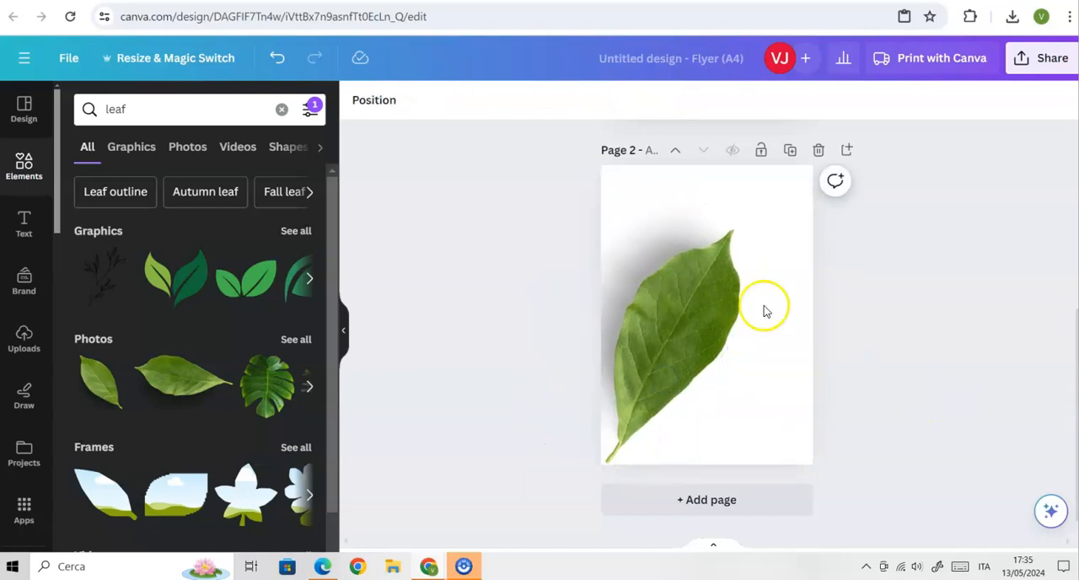
Paste a copy of the magnolia leaf on page 2 and move it up so it overlaps the original.
{"action": "left_click", "coordinate": [683, 302]}
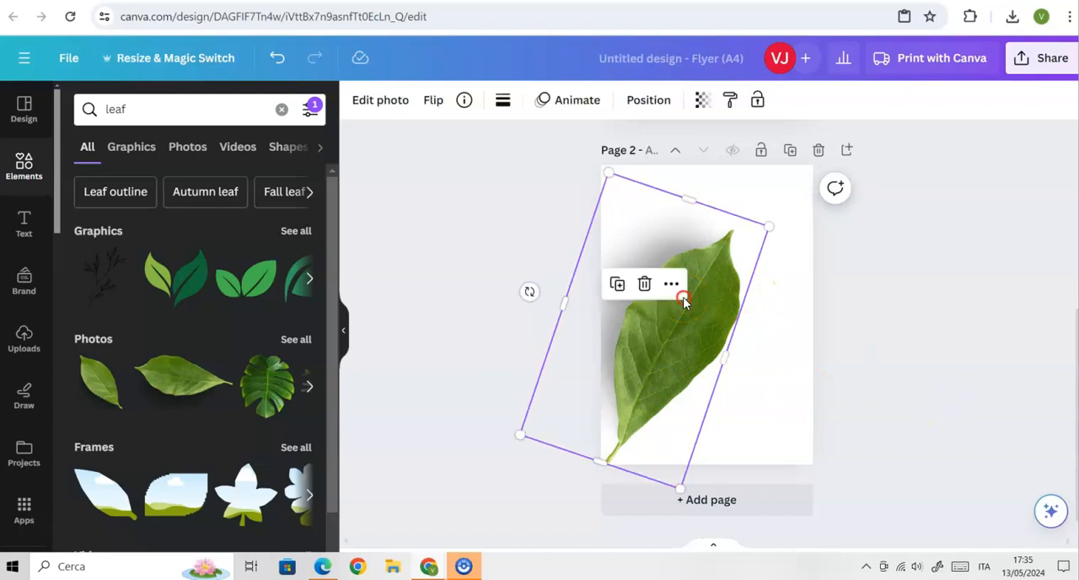
{"action": "right_click", "coordinate": [666, 352]}
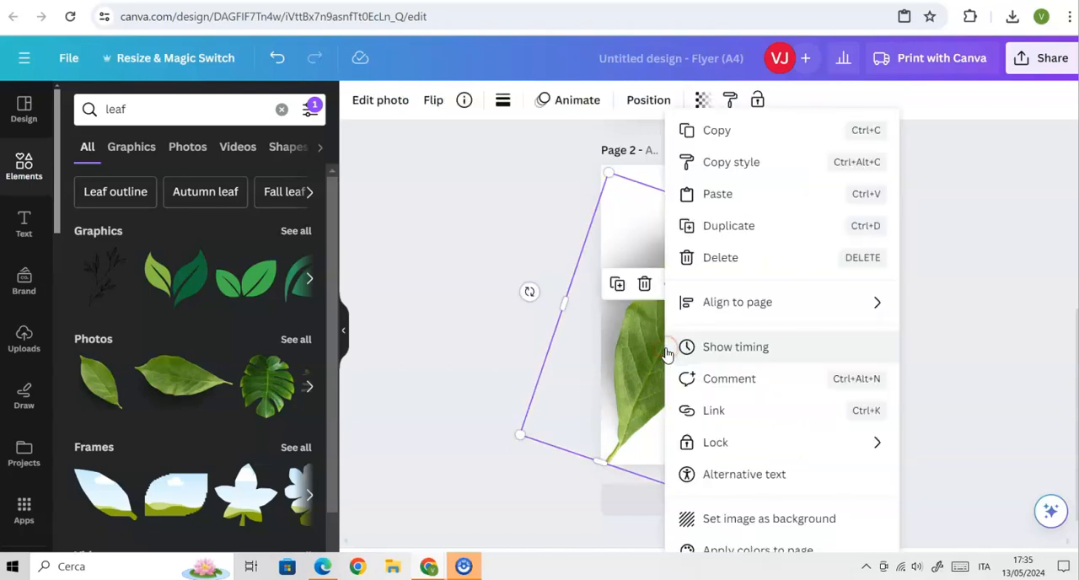
{"action": "left_click", "coordinate": [716, 132]}
{"action": "right_click", "coordinate": [792, 280]}
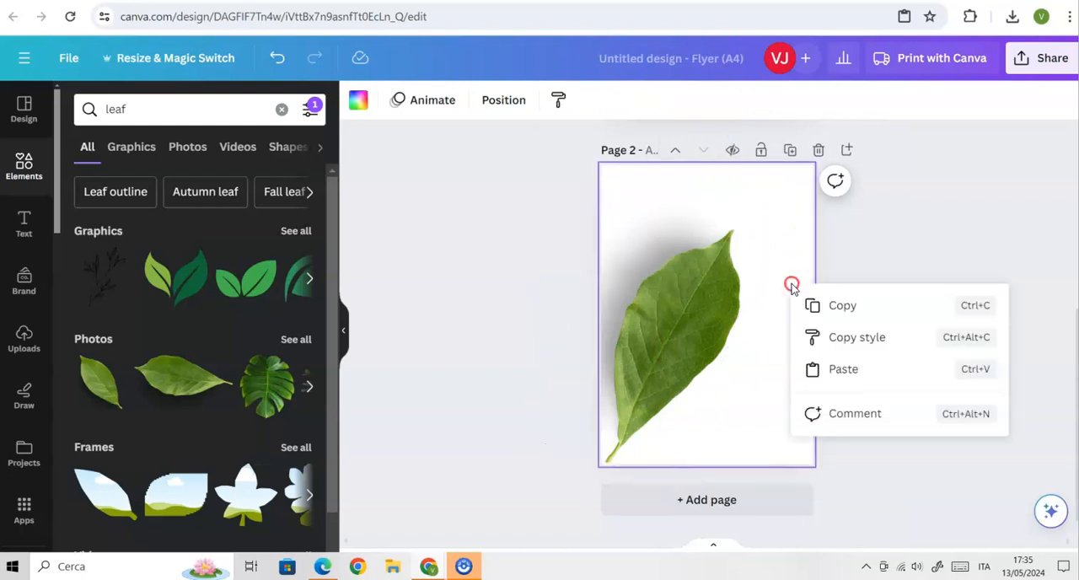
{"action": "left_click", "coordinate": [823, 369]}
{"action": "left_click_drag", "start_coordinate": [688, 357], "coordinate": [691, 299]}
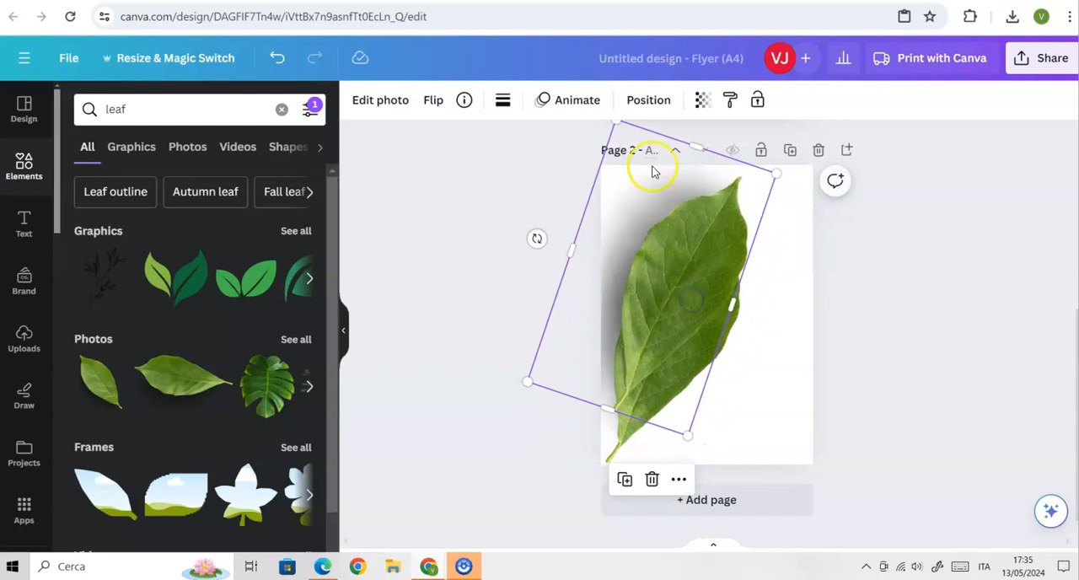
Set the magnolia leaf copy's transparency to 32.
{"action": "left_click", "coordinate": [706, 102]}
{"action": "left_click_drag", "start_coordinate": [658, 165], "coordinate": [552, 170]}
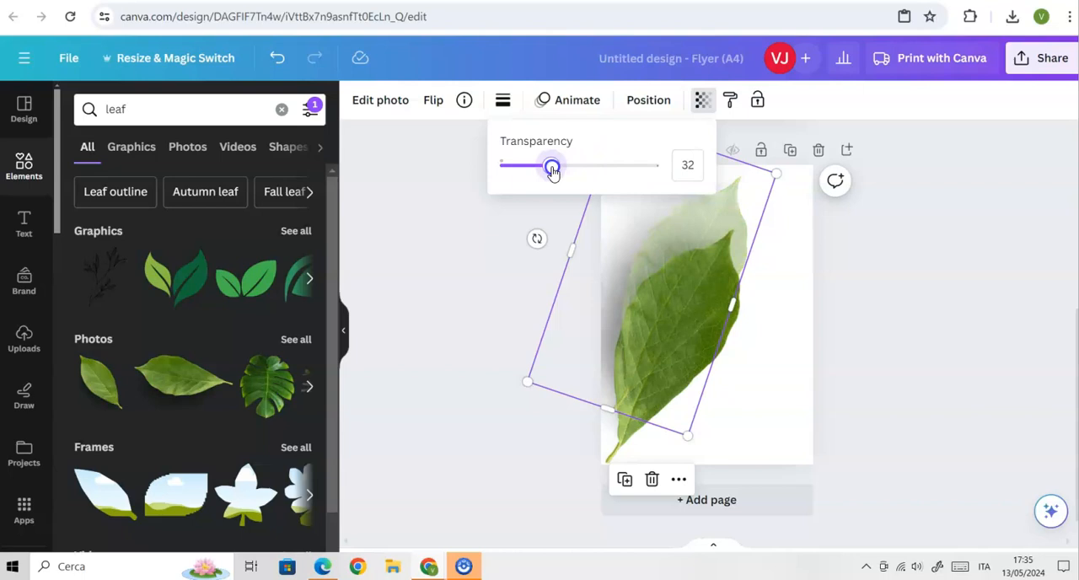
Paste a copy of the faded magnolia leaf on page 2 and move it down and to the right of the original.
{"action": "left_click_drag", "start_coordinate": [552, 169], "coordinate": [552, 169]}
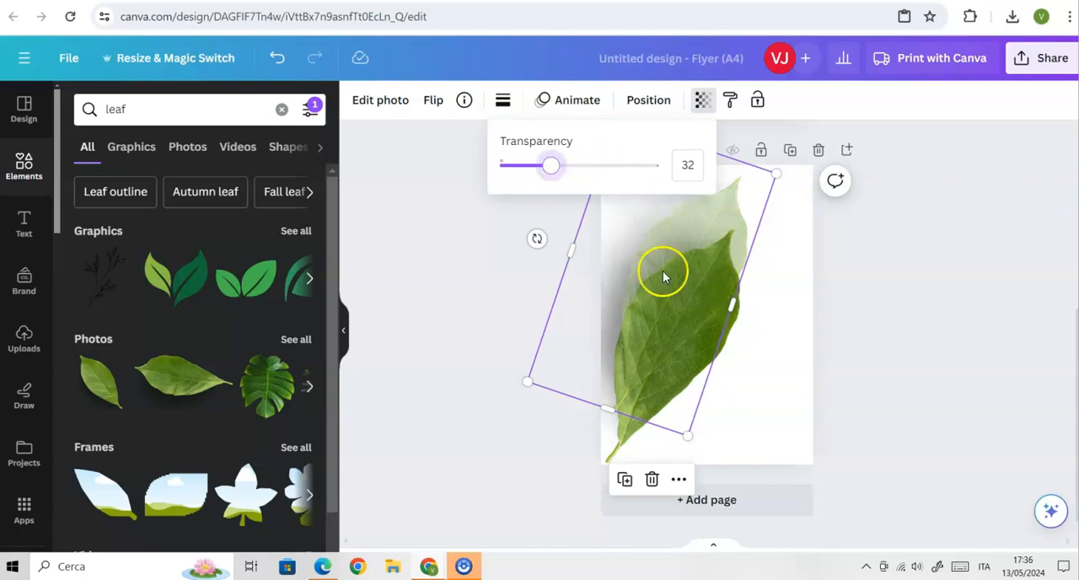
{"action": "left_click", "coordinate": [785, 386]}
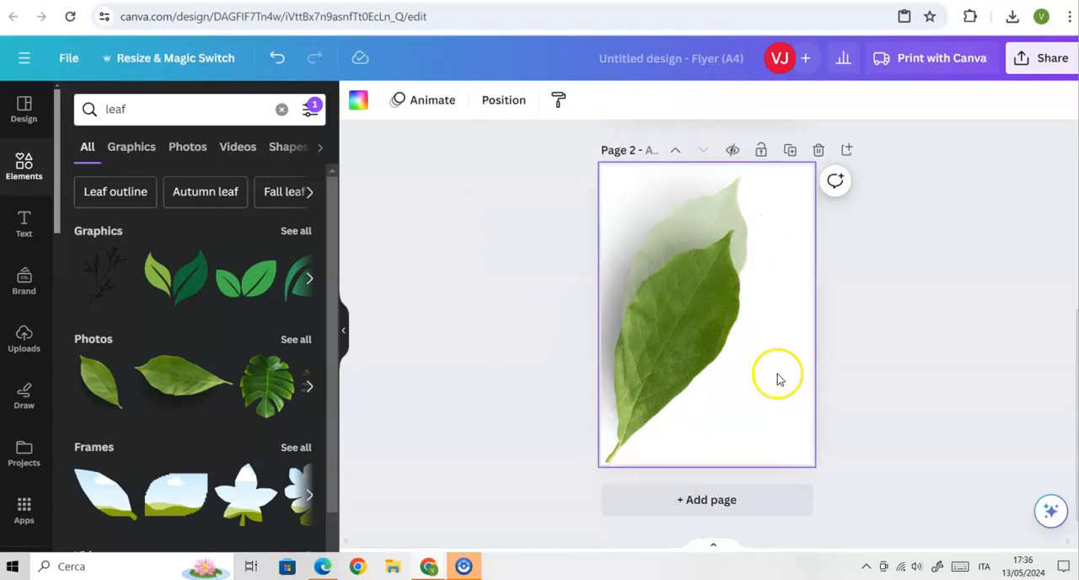
{"action": "right_click", "coordinate": [730, 210]}
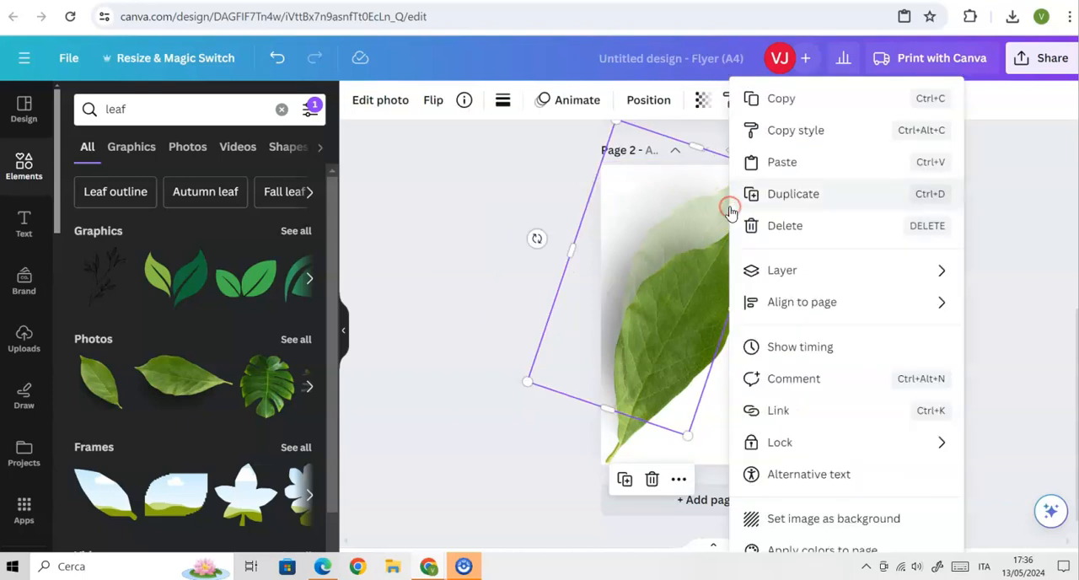
{"action": "left_click", "coordinate": [782, 95]}
{"action": "right_click", "coordinate": [784, 320]}
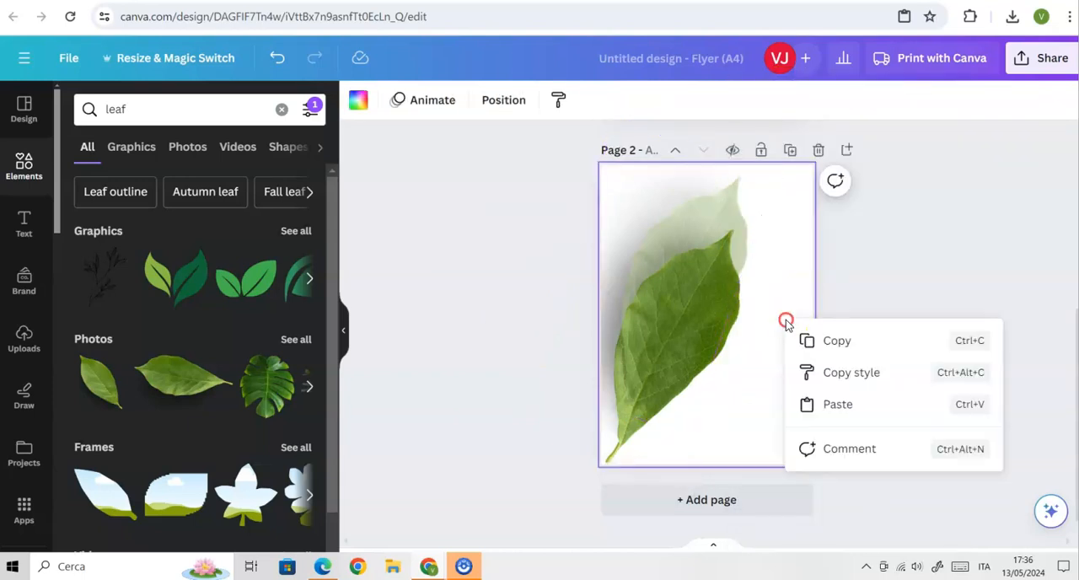
{"action": "left_click", "coordinate": [807, 405]}
{"action": "left_click_drag", "start_coordinate": [677, 224], "coordinate": [715, 279]}
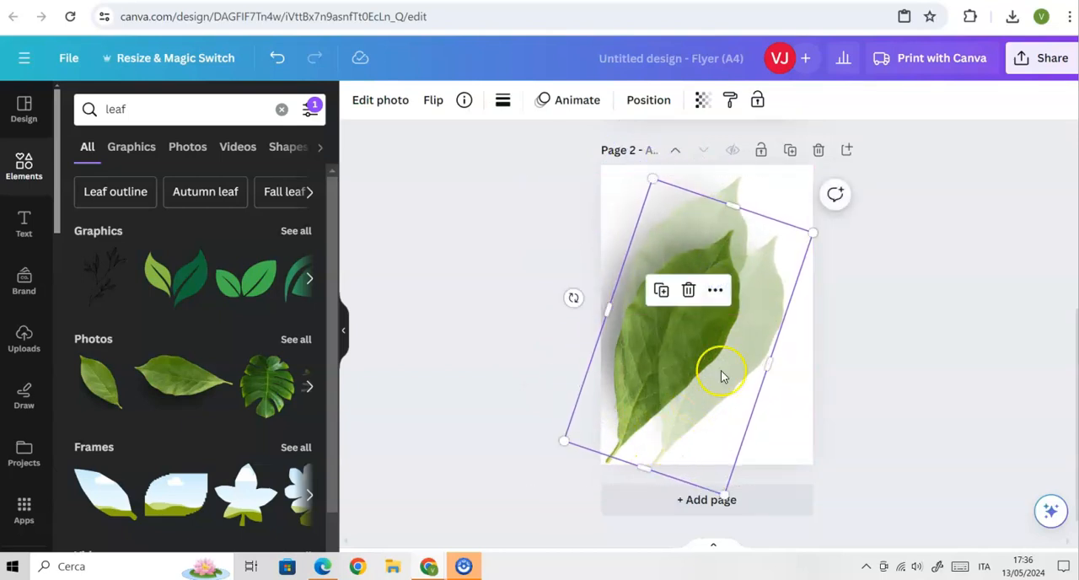
Rotate the second faded leaf clockwise to about 125° and nudge it up so its stem meets the original leaf's stem.
{"action": "left_click_drag", "start_coordinate": [572, 297], "coordinate": [549, 239]}
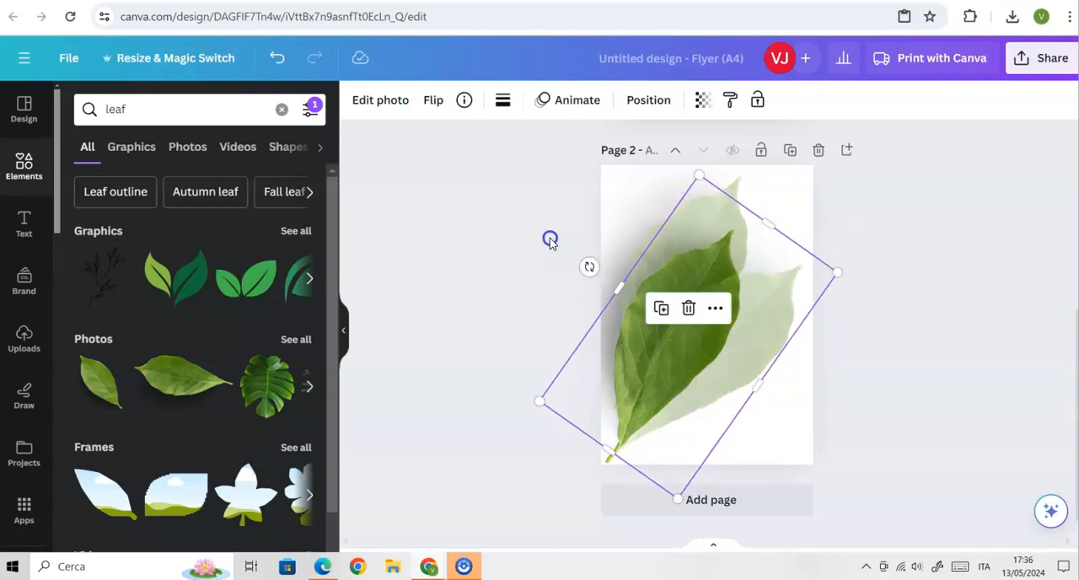
{"action": "left_click", "coordinate": [871, 378]}
{"action": "left_click", "coordinate": [688, 328]}
{"action": "mouse_move", "coordinate": [687, 330]}
{"action": "left_mouse_down"}
{"action": "mouse_move", "coordinate": [677, 335]}
{"action": "mouse_move", "coordinate": [686, 321]}
{"action": "left_mouse_up"}
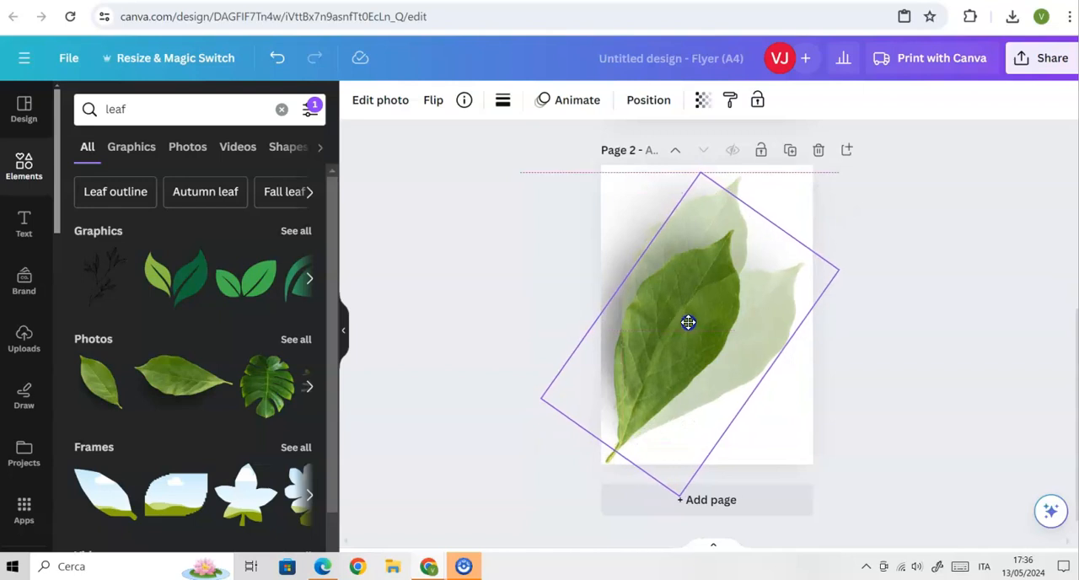
{"action": "left_click", "coordinate": [556, 192]}
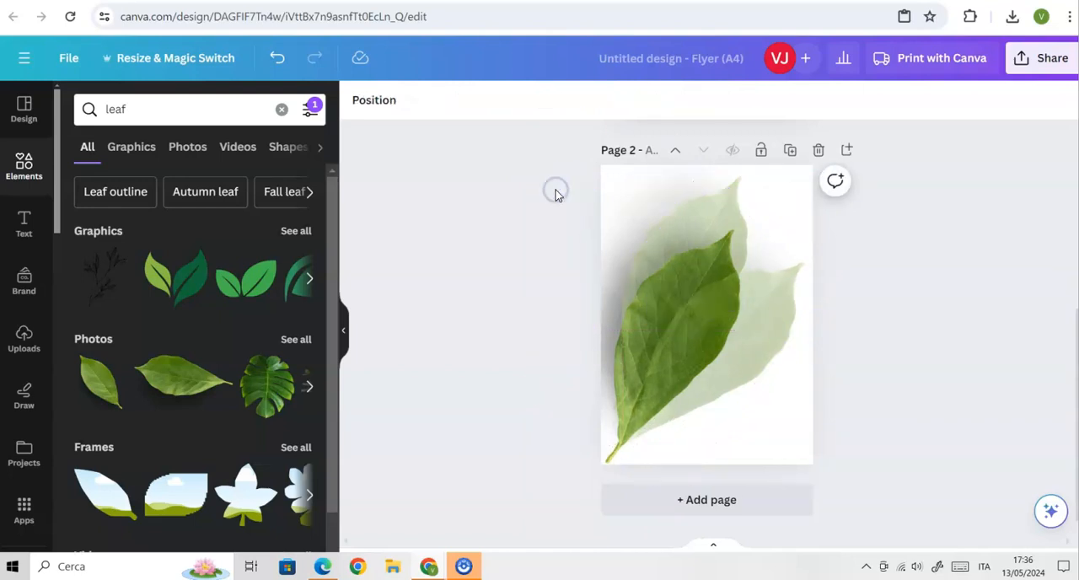
Send the second faded leaf to the back, behind the other leaves on page 2.
{"action": "left_click", "coordinate": [739, 358]}
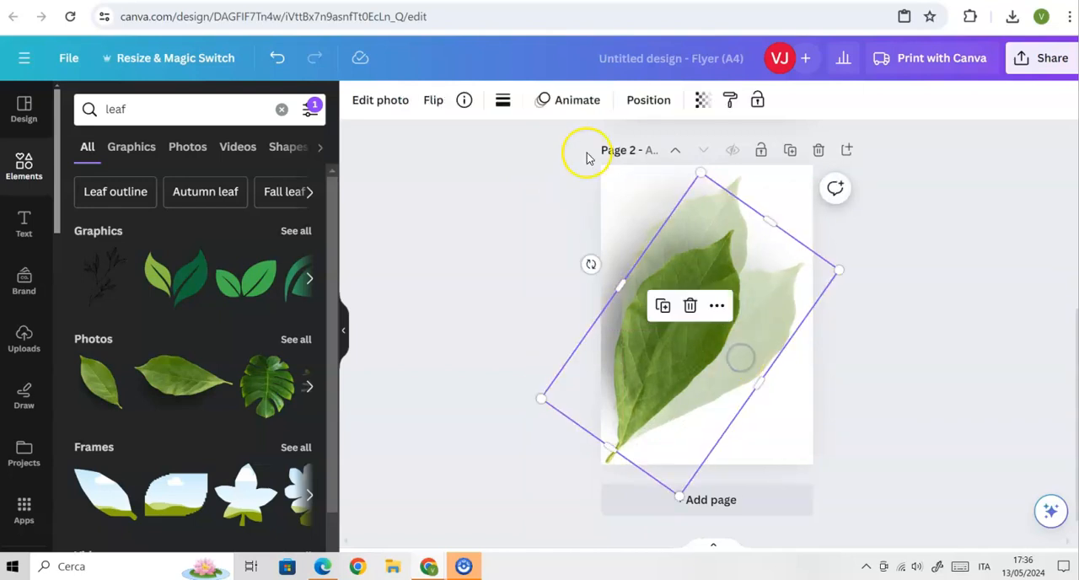
{"action": "left_click", "coordinate": [662, 99]}
{"action": "left_click", "coordinate": [249, 175]}
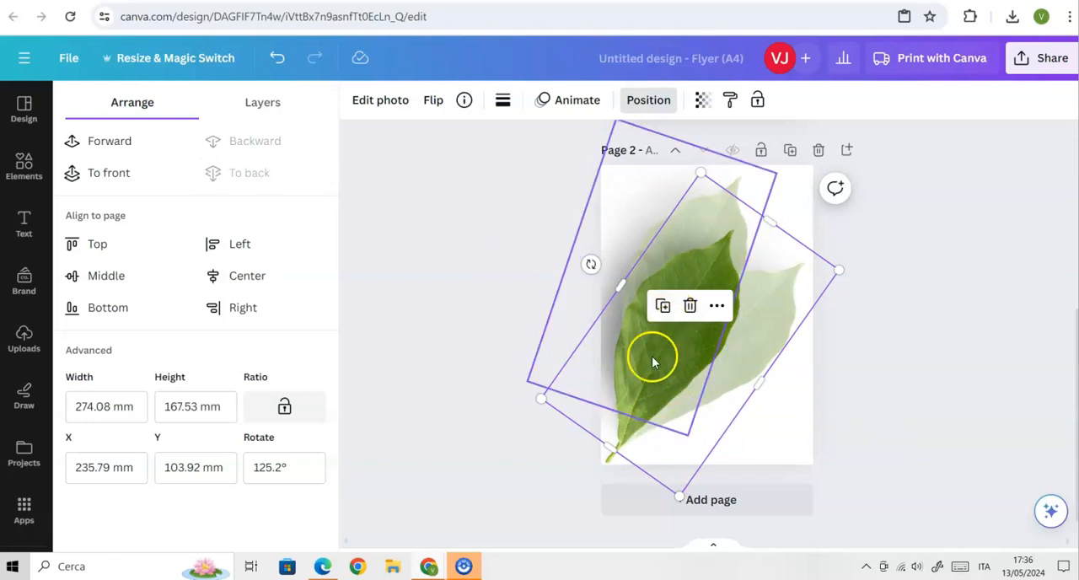
{"action": "left_click", "coordinate": [973, 382]}
{"action": "left_click", "coordinate": [869, 412]}
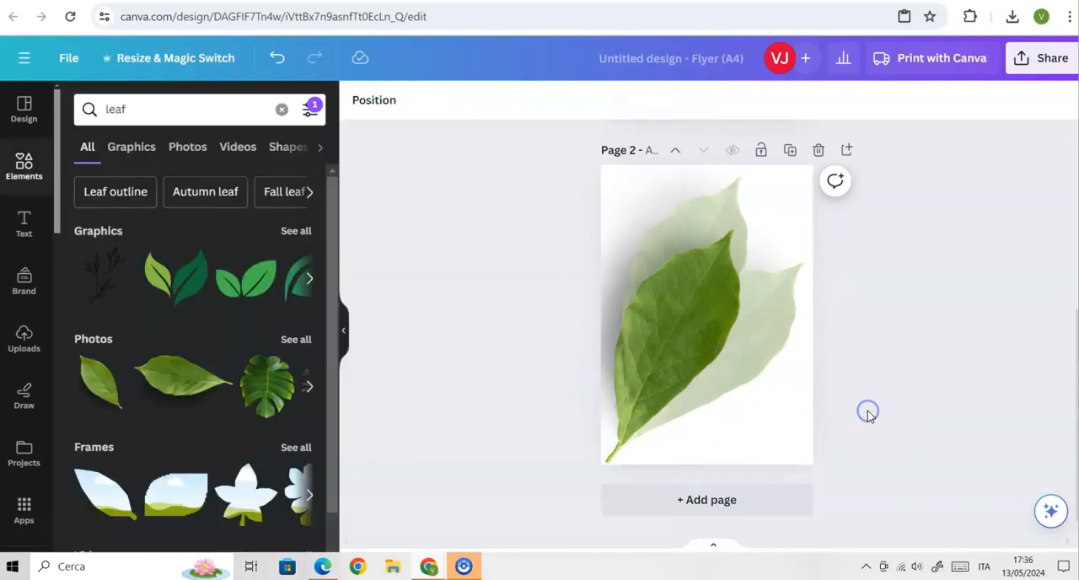
Apply the Flint filter to the upper faded leaf and send that leaf to the back.
{"action": "left_click", "coordinate": [658, 337]}
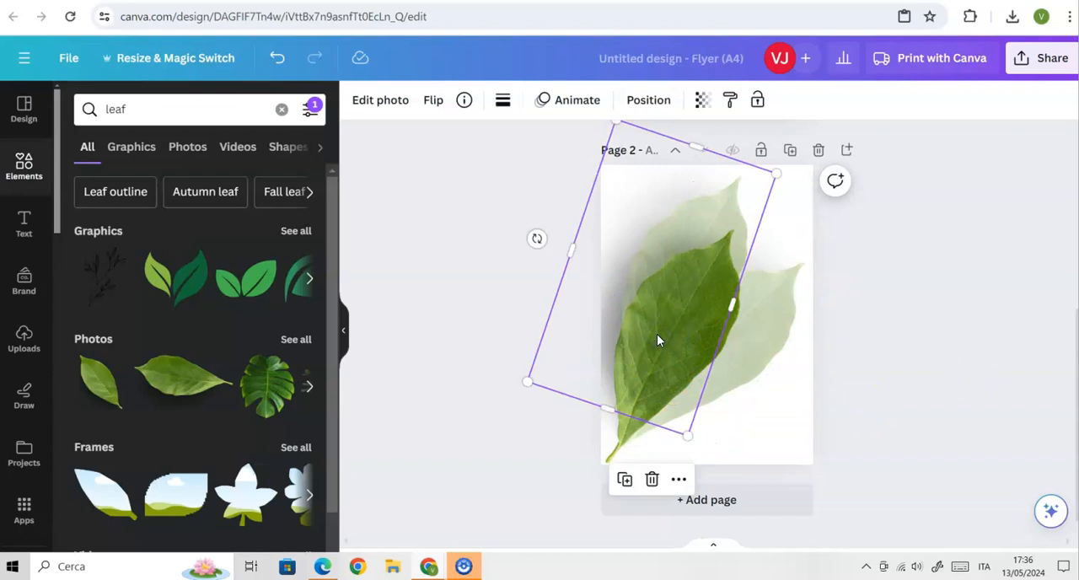
{"action": "left_click", "coordinate": [380, 101]}
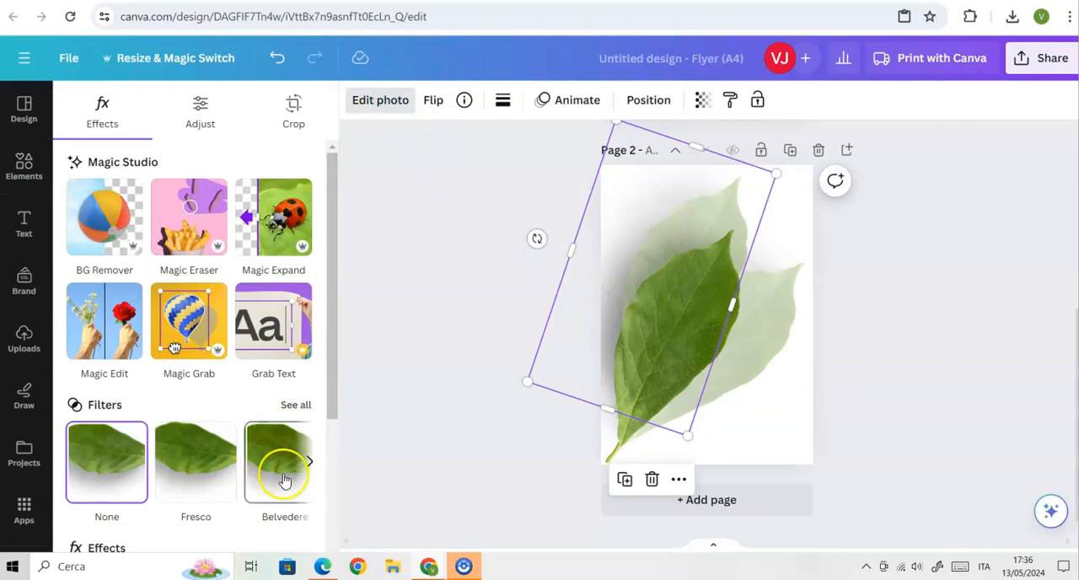
{"action": "left_click", "coordinate": [310, 464]}
{"action": "left_click", "coordinate": [189, 456]}
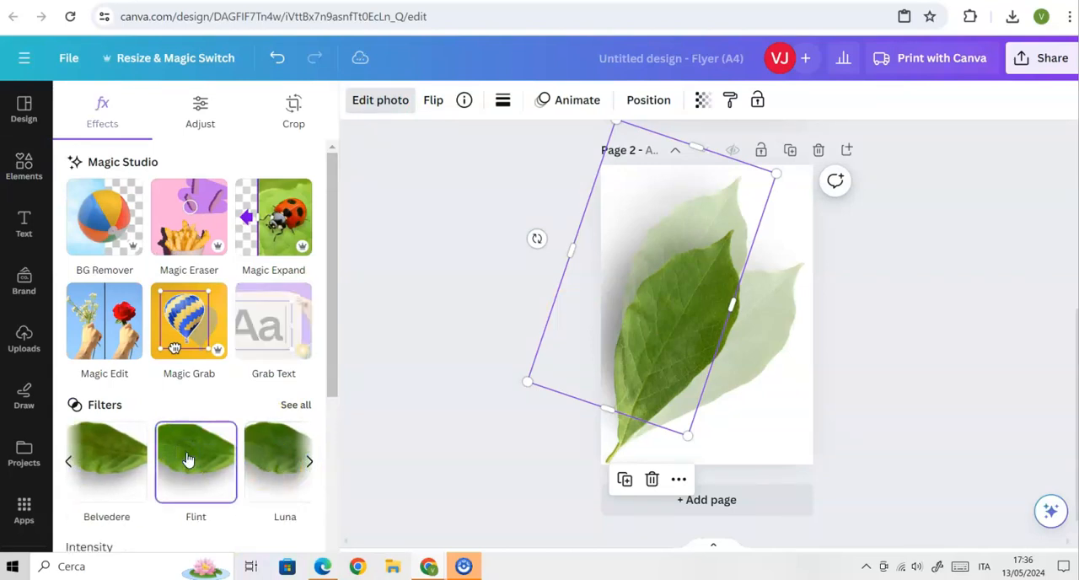
{"action": "left_click", "coordinate": [661, 102]}
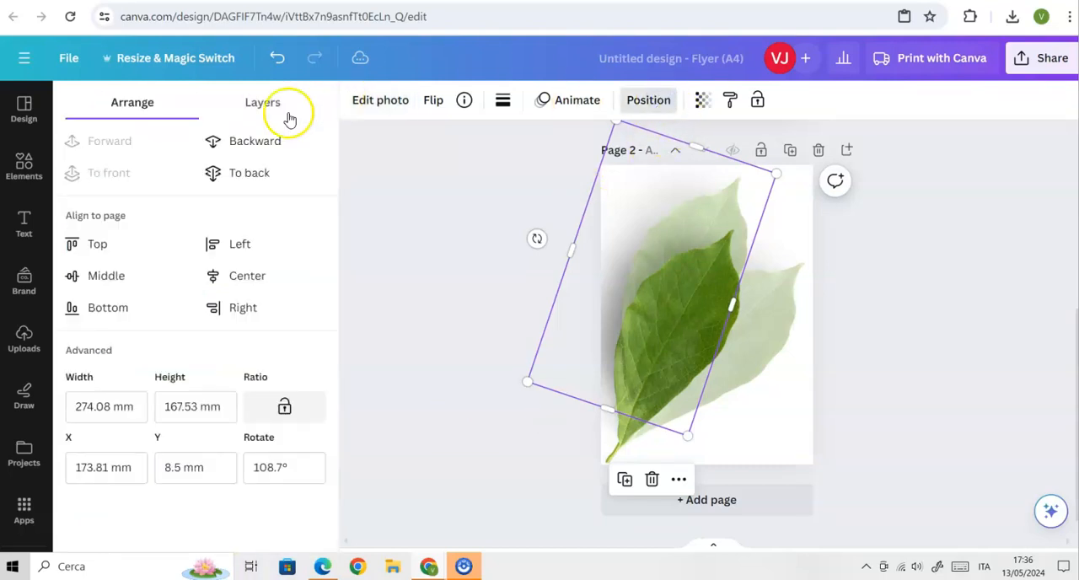
{"action": "left_click", "coordinate": [241, 173]}
Apply the Flint filter to the original opaque magnolia leaf on page 2.
{"action": "left_click_drag", "start_coordinate": [673, 303], "coordinate": [664, 368]}
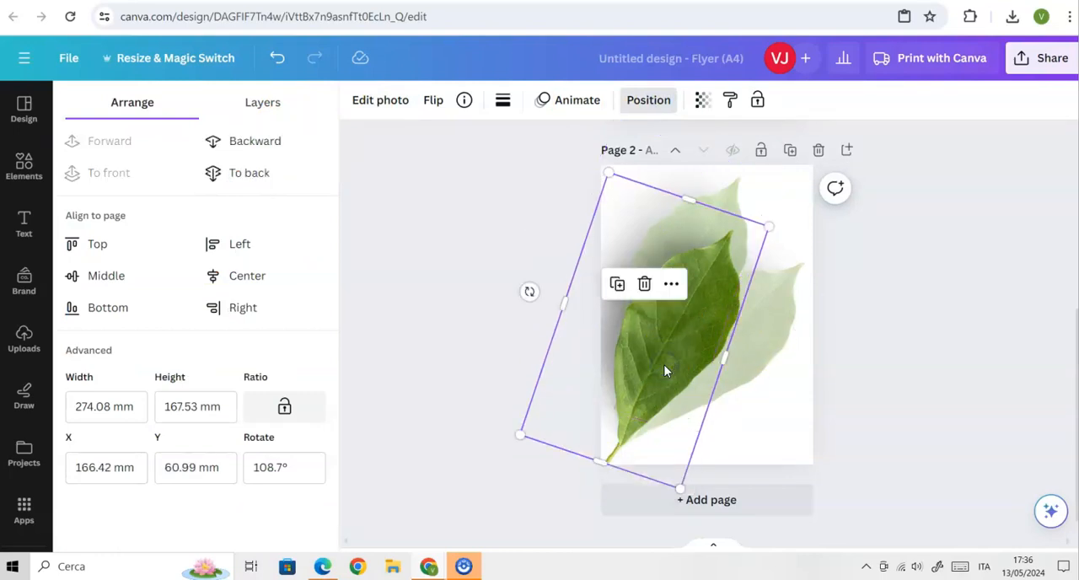
{"action": "left_click", "coordinate": [381, 101]}
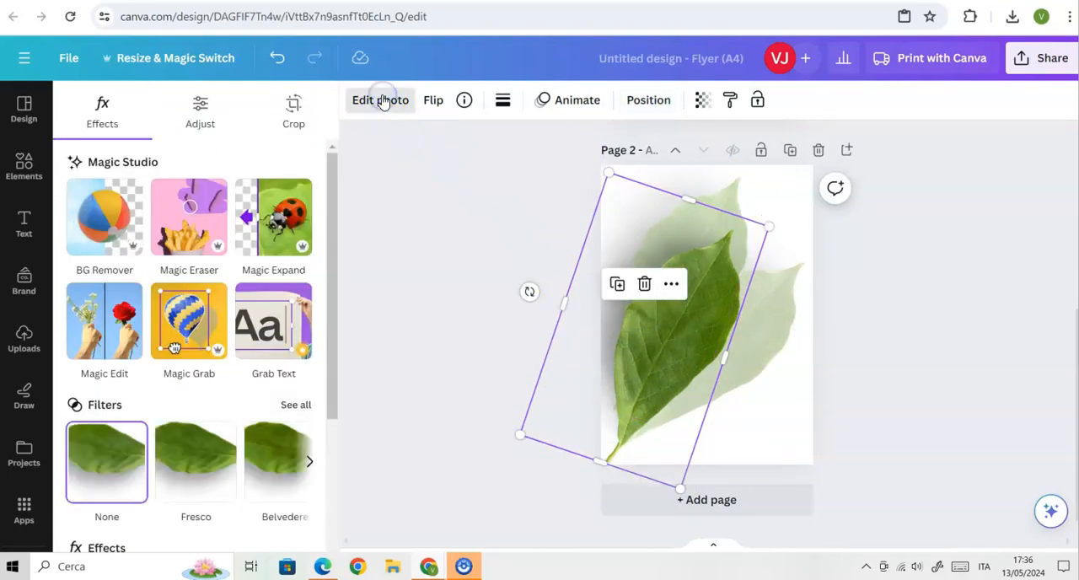
{"action": "left_click", "coordinate": [310, 463]}
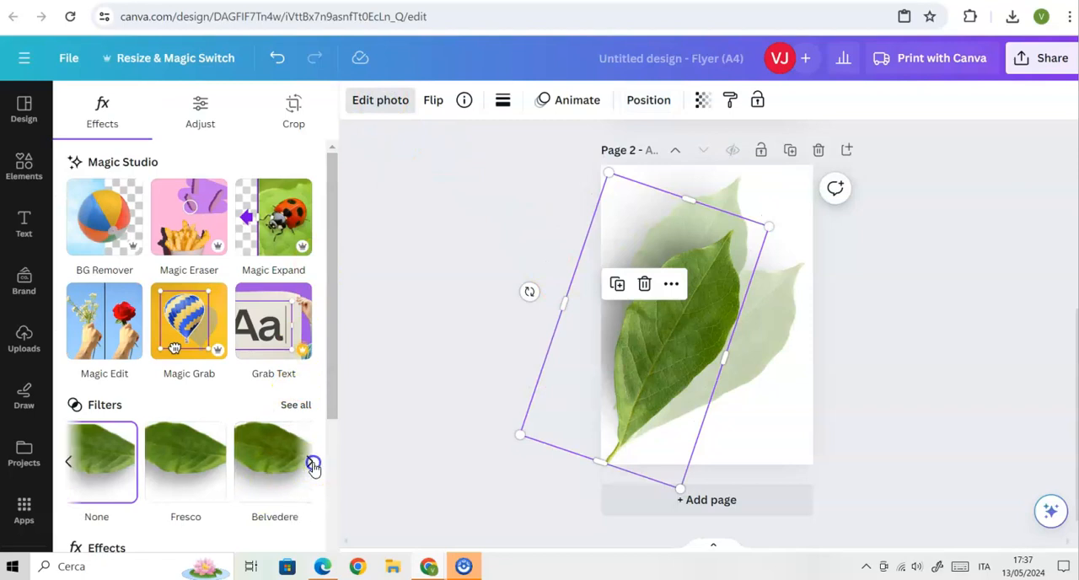
{"action": "left_click", "coordinate": [193, 450]}
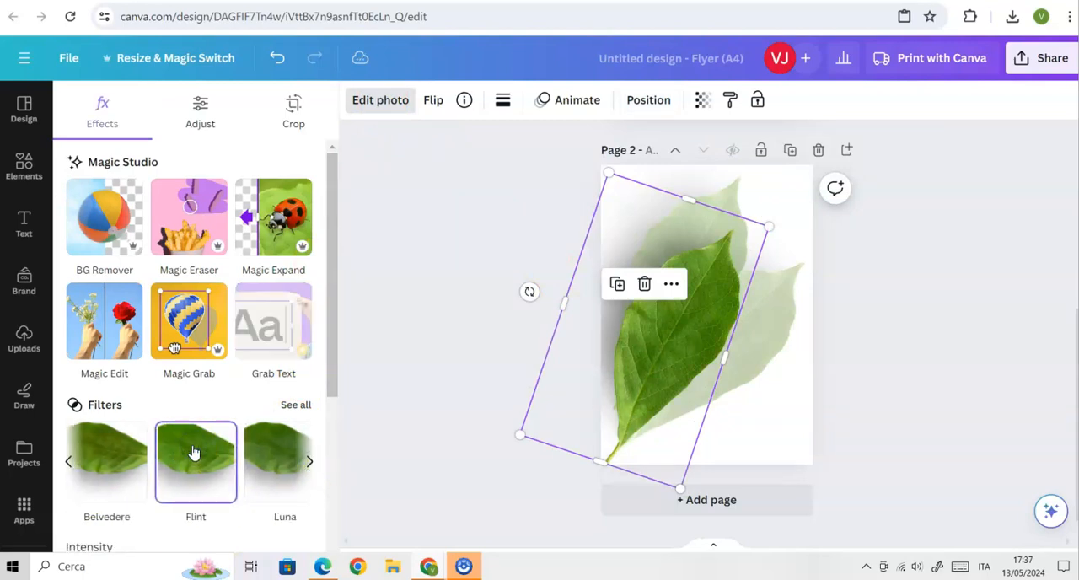
{"action": "left_click", "coordinate": [848, 391]}
{"action": "left_click", "coordinate": [848, 391]}
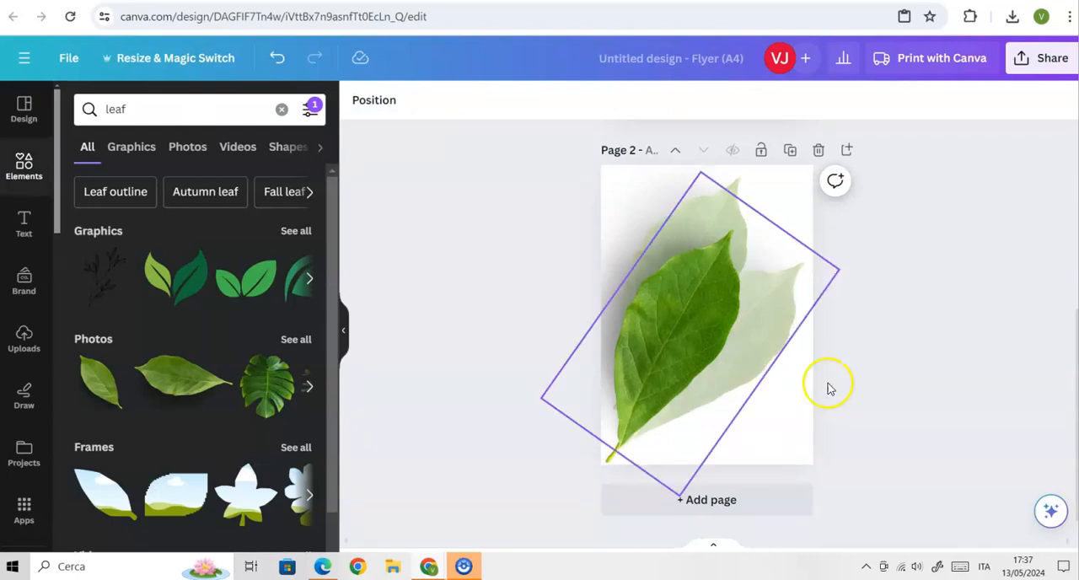
Add a third page to the flyer and search the elements for "flowers".
{"action": "left_click", "coordinate": [710, 500]}
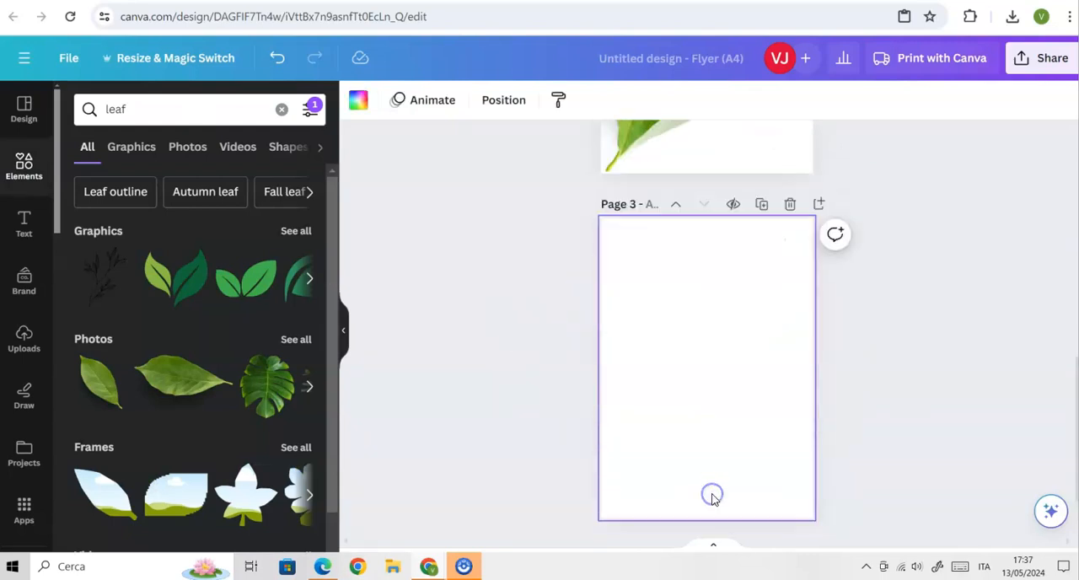
{"action": "left_click", "coordinate": [23, 165]}
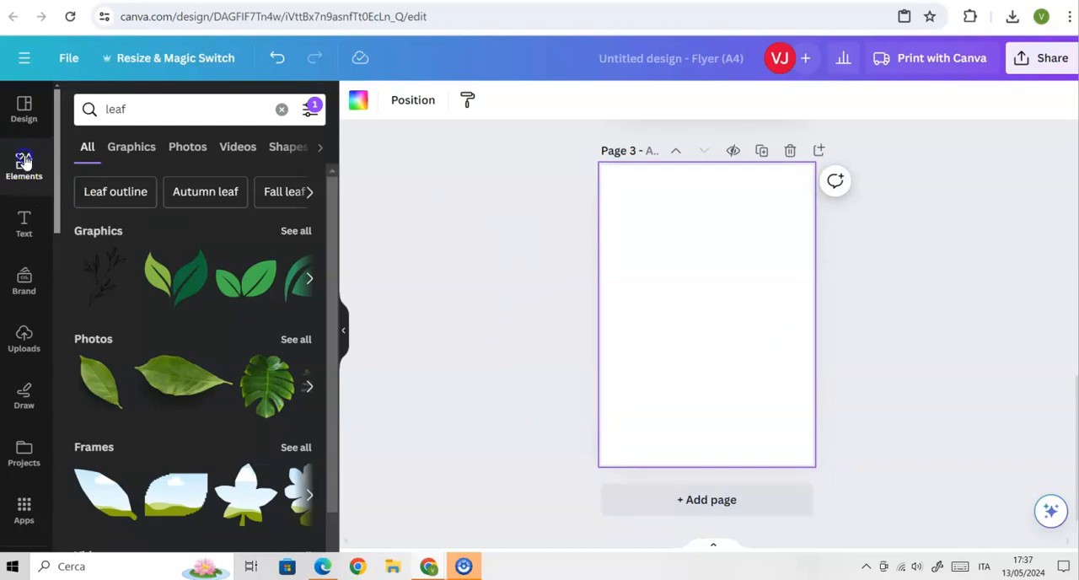
{"action": "left_click", "coordinate": [120, 108]}
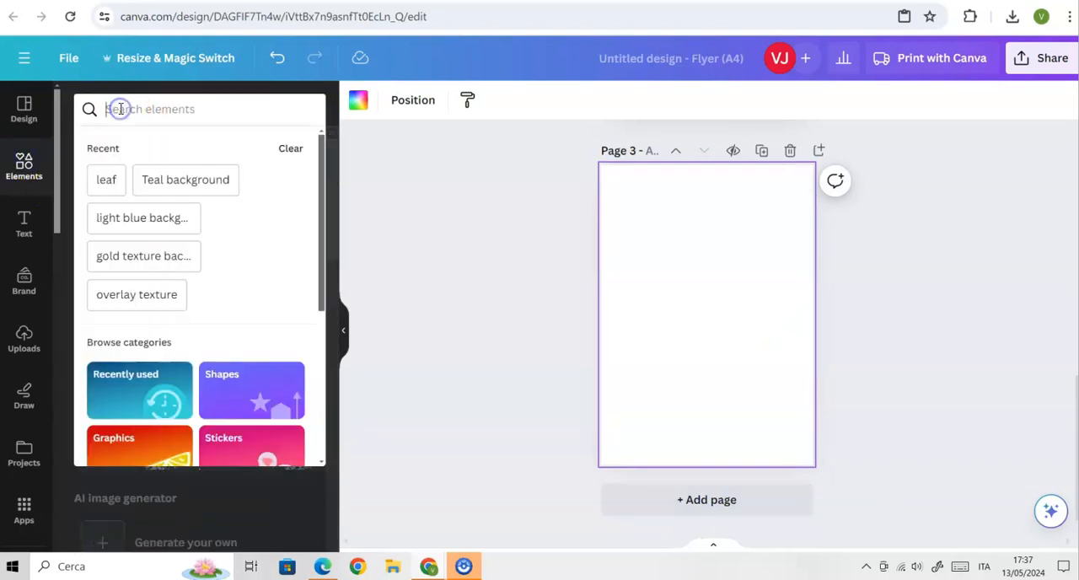
{"action": "type", "text": "flowers"}
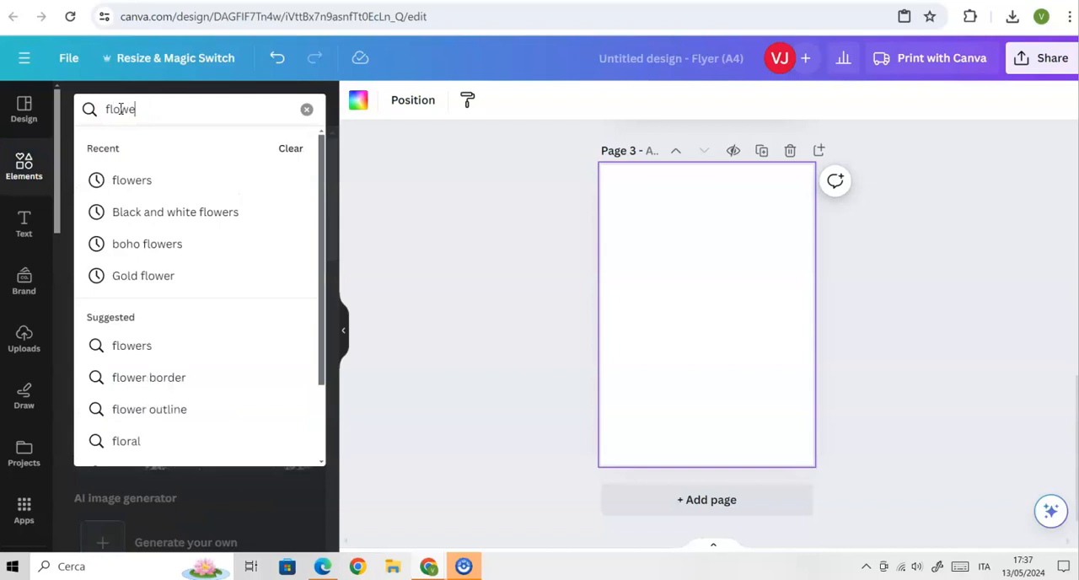
{"action": "key", "text": "Return"}
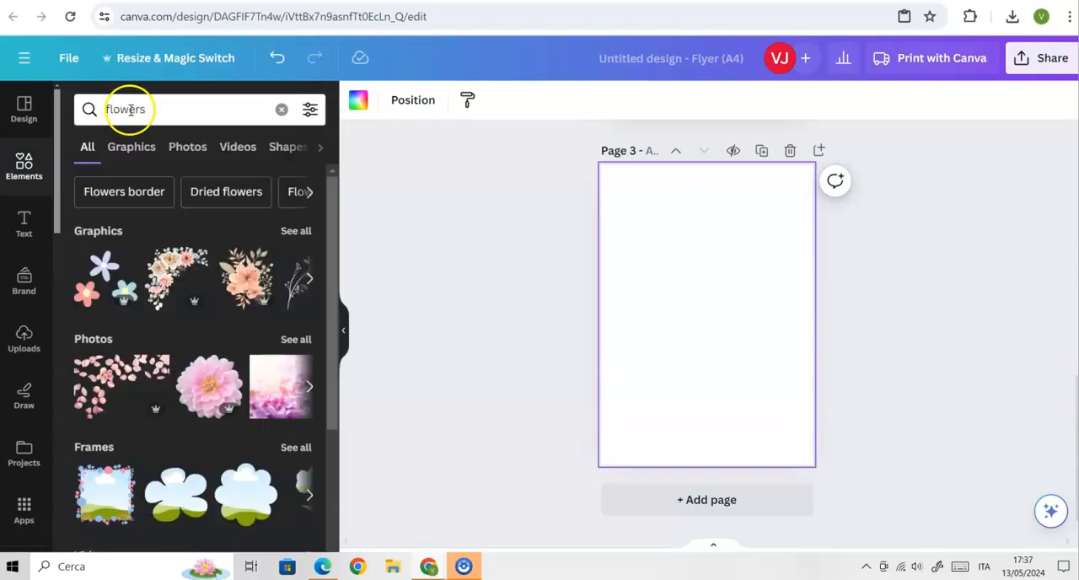
Limit the flower results to free items and show all matching photos.
{"action": "left_click", "coordinate": [310, 109]}
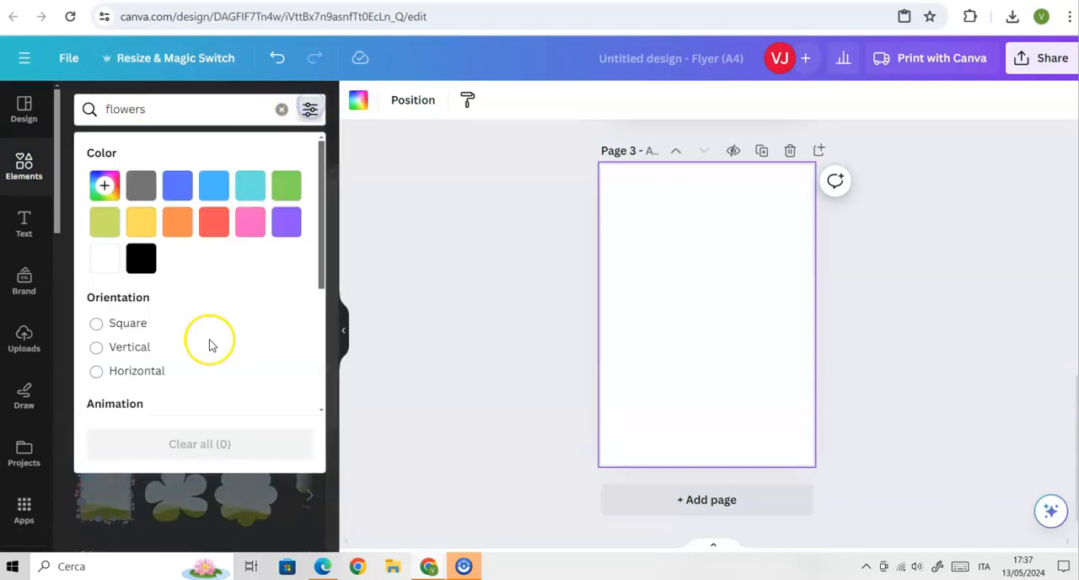
{"action": "scroll", "coordinate": [210, 344], "scroll_direction": "down", "scroll_amount": 3}
{"action": "left_click", "coordinate": [115, 295]}
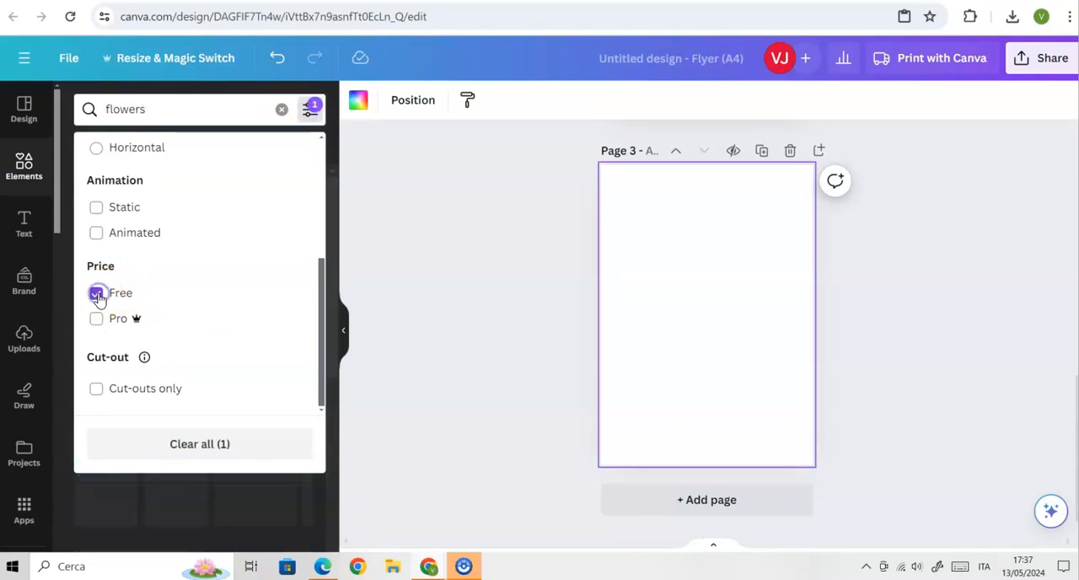
{"action": "left_click", "coordinate": [171, 496]}
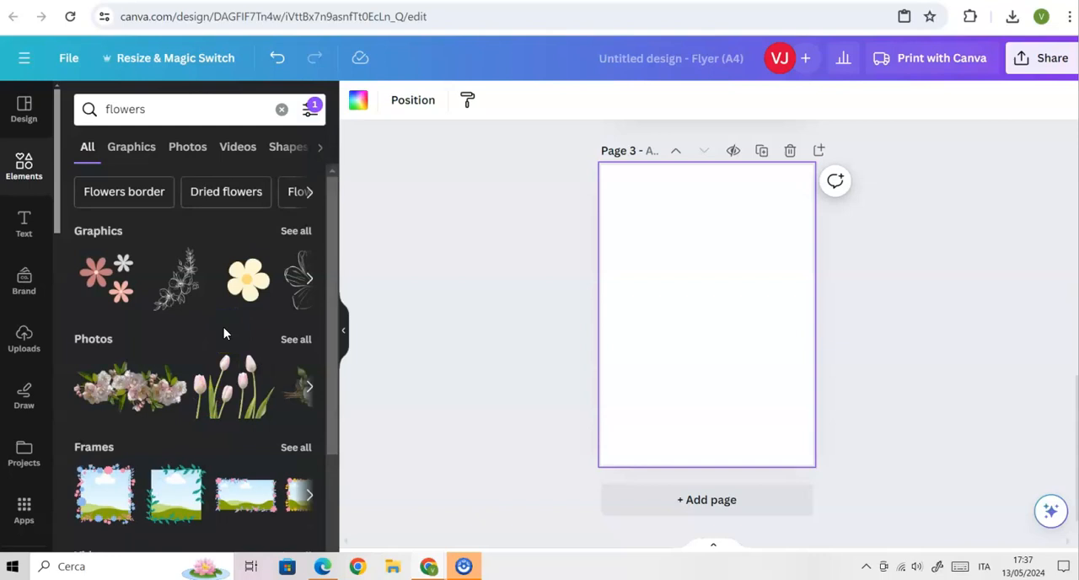
{"action": "left_click", "coordinate": [296, 339]}
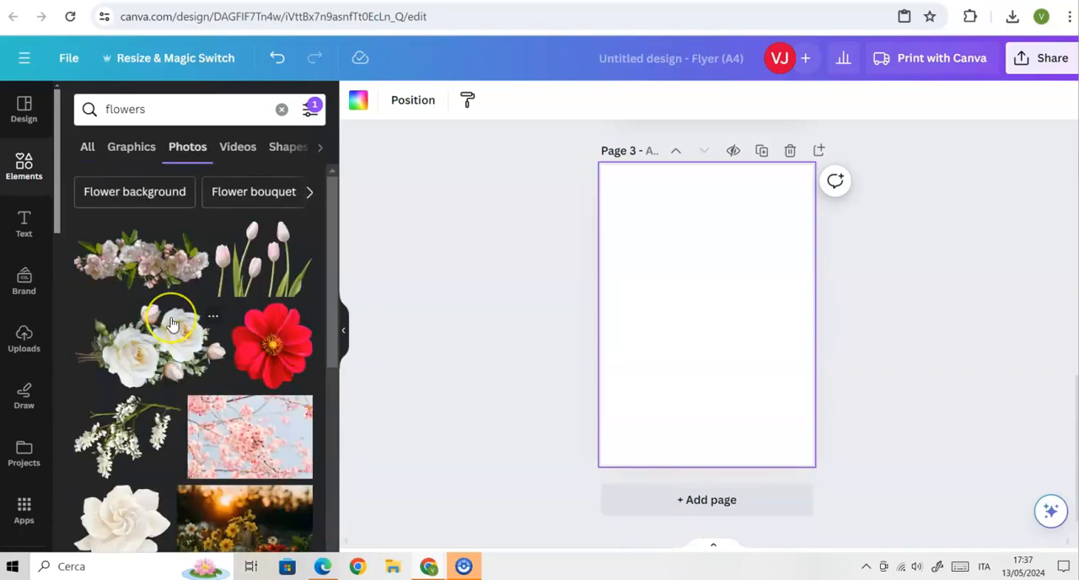
Insert the yellow daffodils photo on page 3 and enlarge it to the full page width along the bottom edge.
{"action": "scroll", "coordinate": [171, 324], "scroll_direction": "down", "scroll_amount": 2}
{"action": "scroll", "coordinate": [171, 324], "scroll_direction": "down", "scroll_amount": 2}
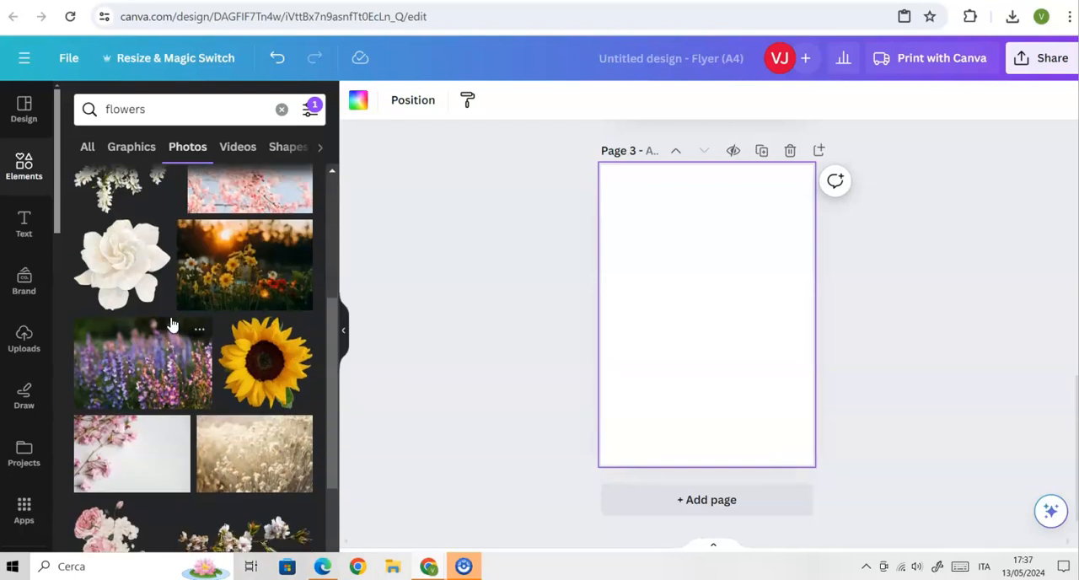
{"action": "scroll", "coordinate": [171, 324], "scroll_direction": "down", "scroll_amount": 2}
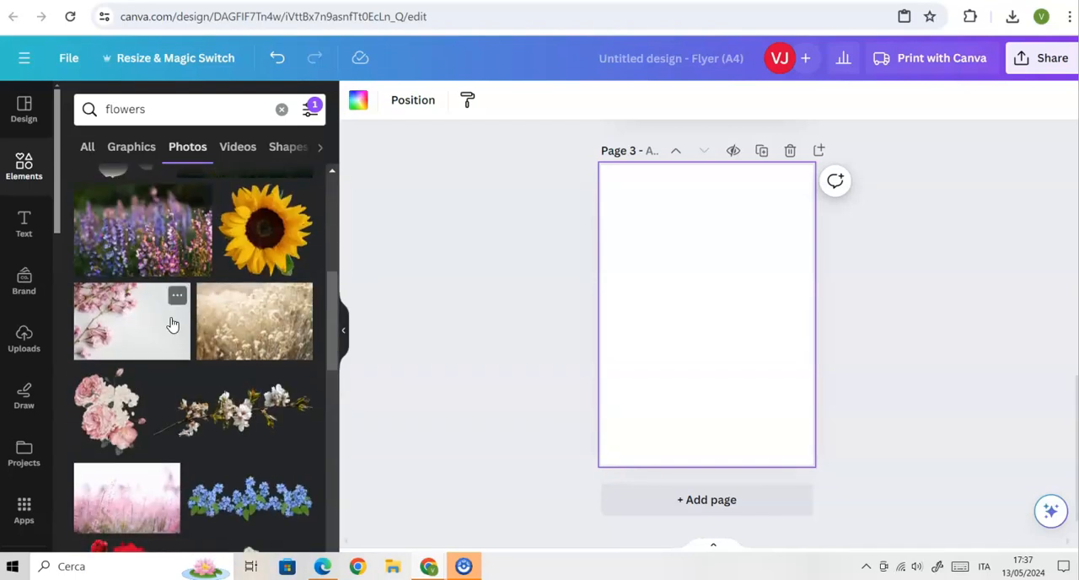
{"action": "scroll", "coordinate": [172, 325], "scroll_direction": "down", "scroll_amount": 2}
{"action": "scroll", "coordinate": [171, 324], "scroll_direction": "down", "scroll_amount": 2}
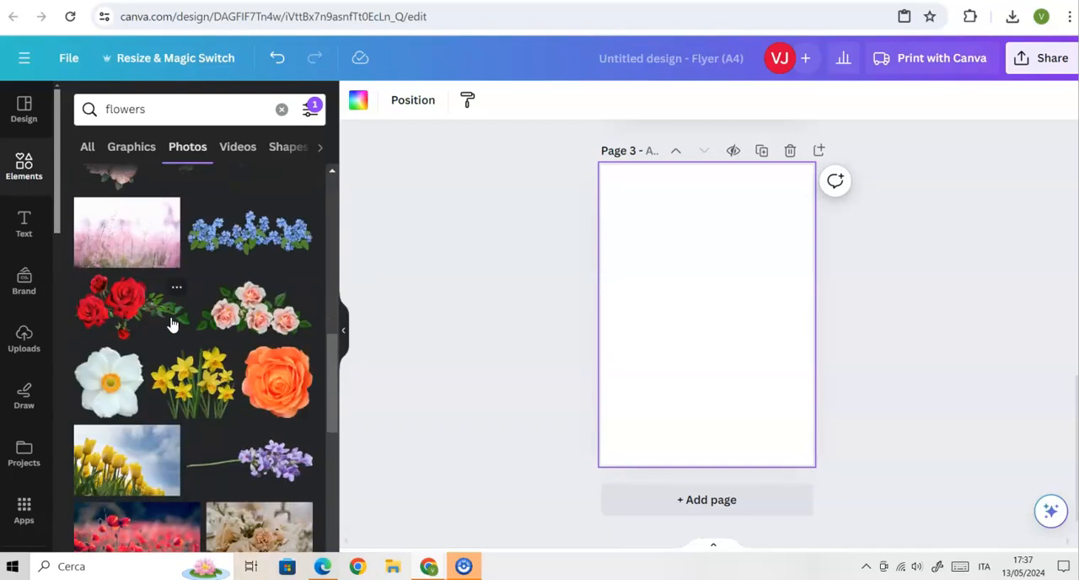
{"action": "left_click", "coordinate": [199, 401]}
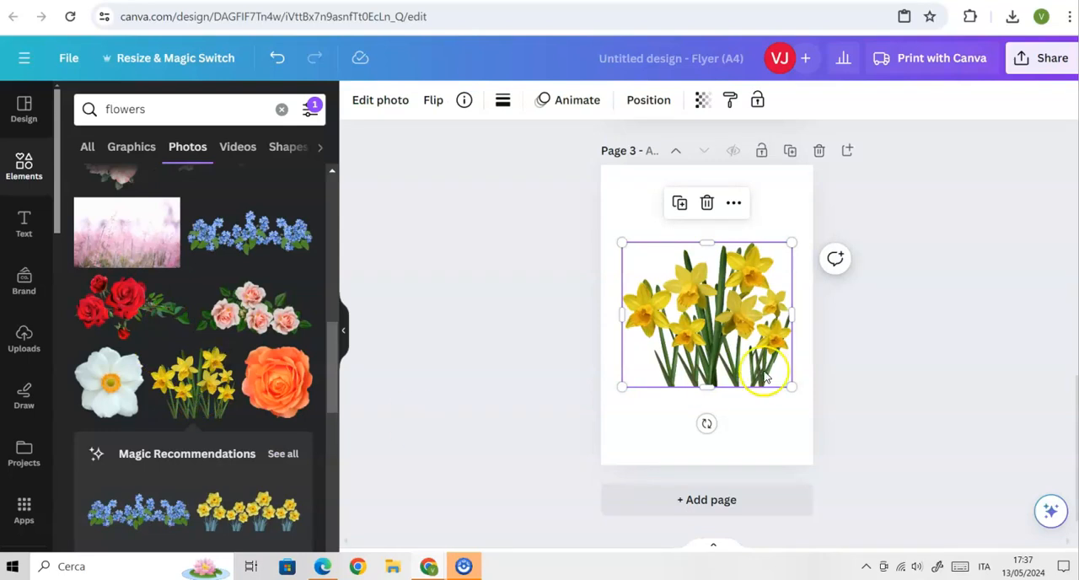
{"action": "left_click_drag", "start_coordinate": [622, 386], "coordinate": [616, 421]}
{"action": "left_click_drag", "start_coordinate": [746, 337], "coordinate": [751, 392]}
{"action": "left_click_drag", "start_coordinate": [794, 300], "coordinate": [811, 281]}
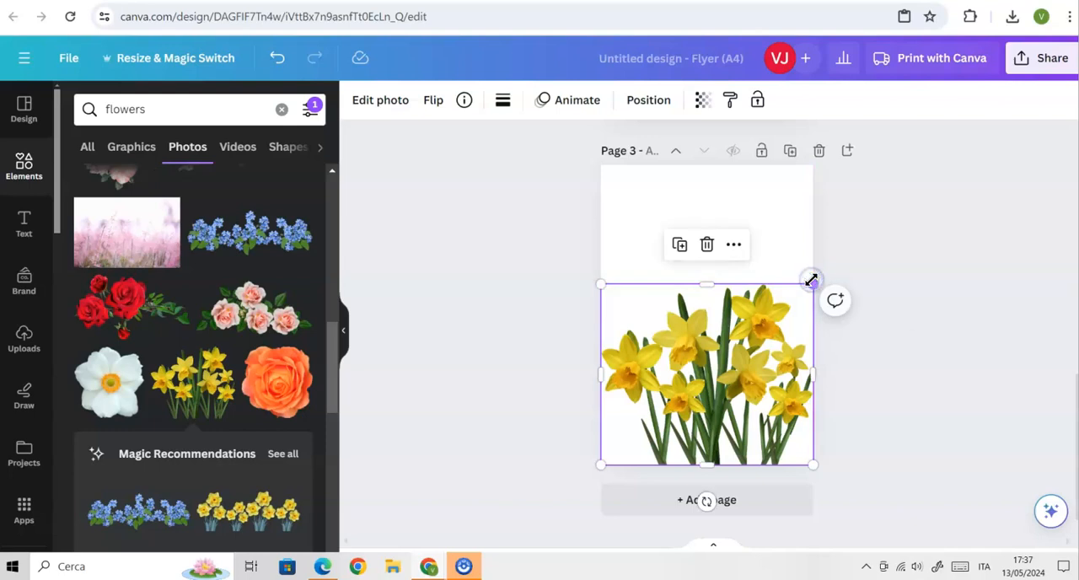
Paste a copy of the daffodils photo on page 3 and move it up so it overlaps the original.
{"action": "right_click", "coordinate": [740, 368]}
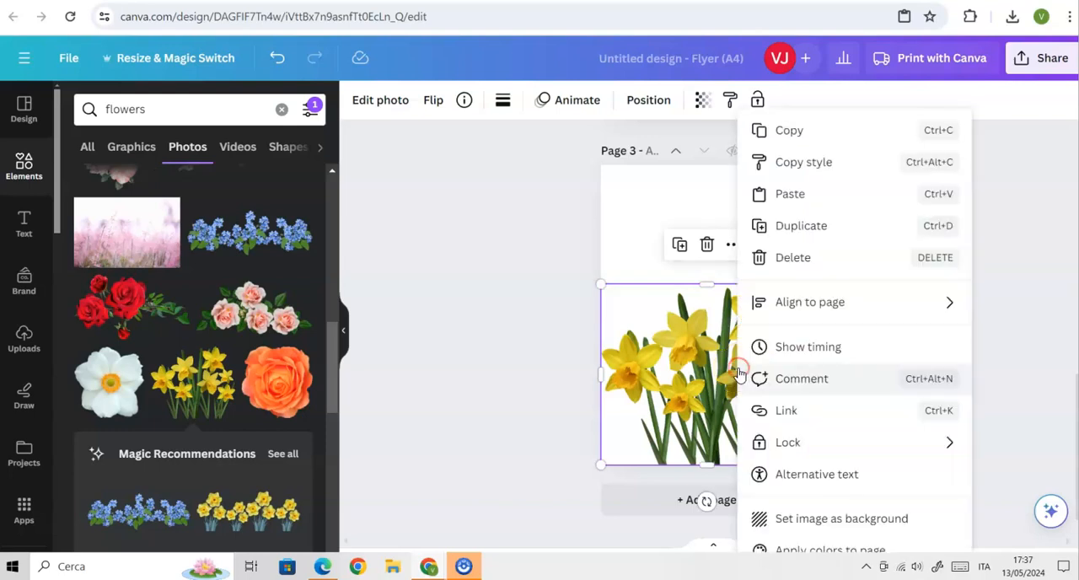
{"action": "left_click", "coordinate": [761, 130]}
{"action": "right_click", "coordinate": [752, 228]}
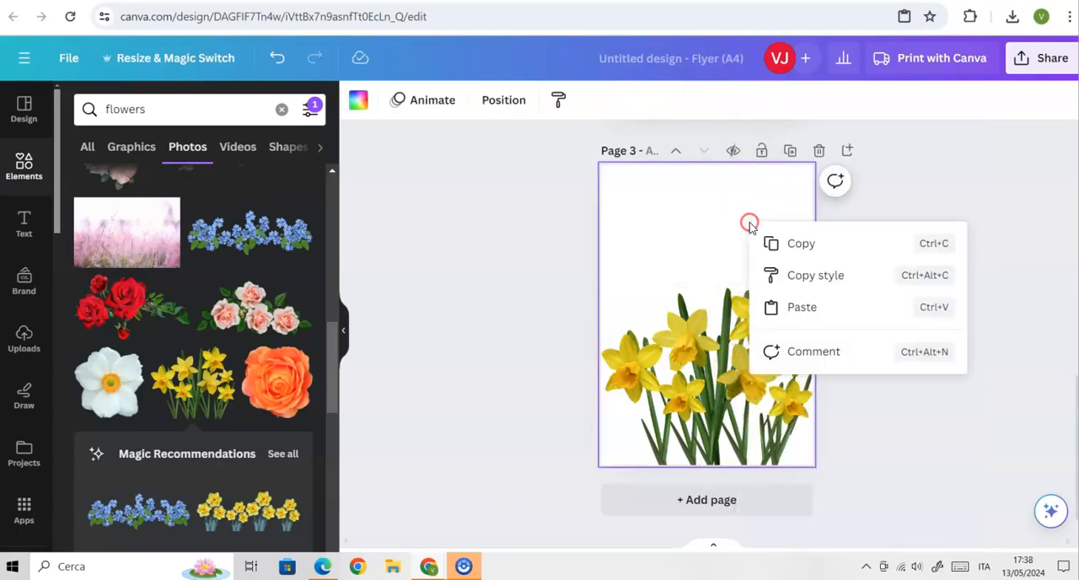
{"action": "left_click", "coordinate": [808, 309]}
{"action": "left_click_drag", "start_coordinate": [762, 393], "coordinate": [754, 346]}
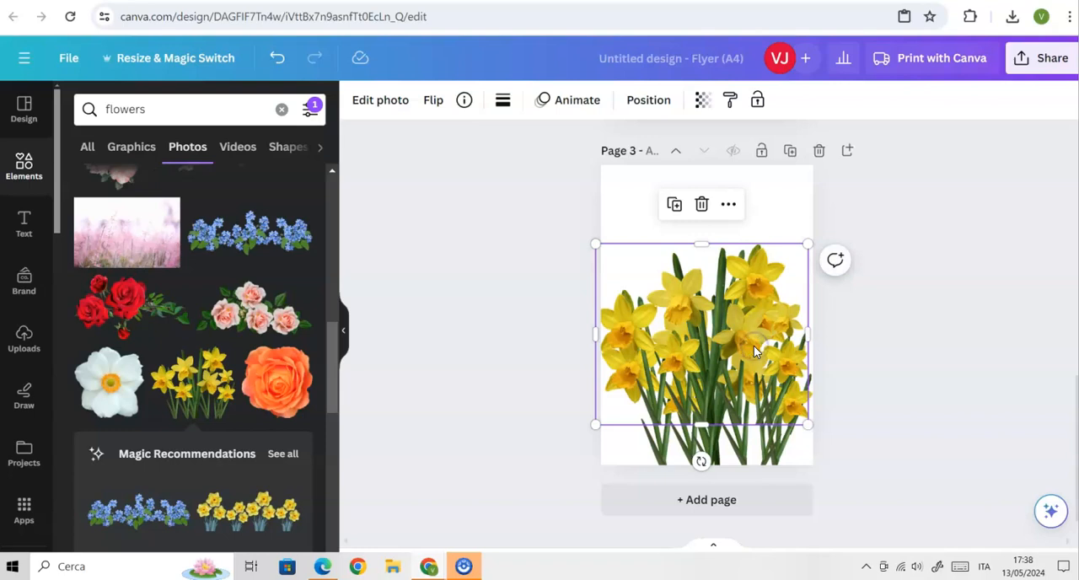
Make the daffodils copy mostly transparent and enlarge it beyond the page edges so it rises above the original flowers.
{"action": "left_click", "coordinate": [701, 100]}
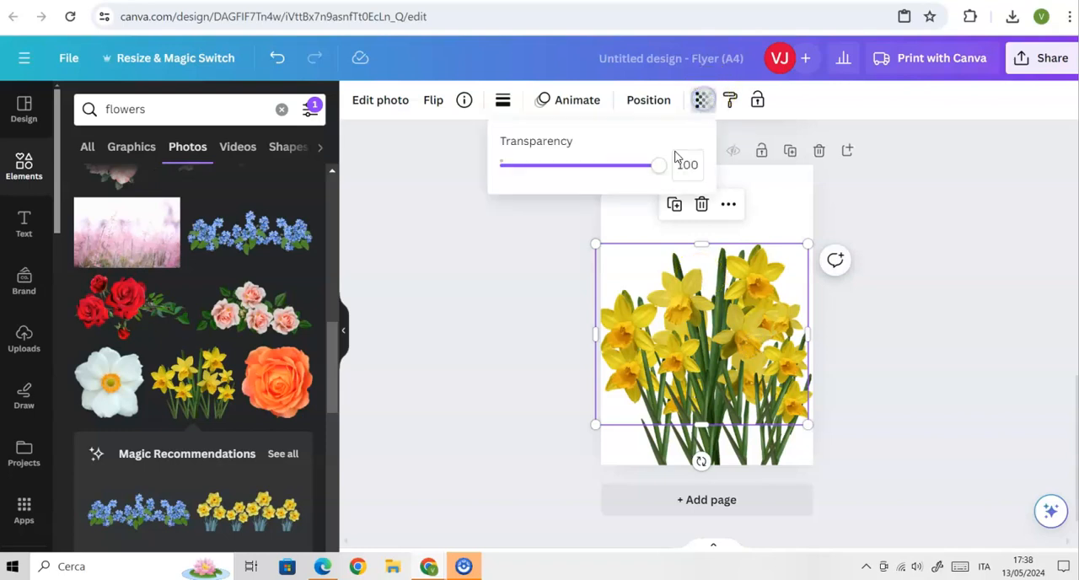
{"action": "left_click_drag", "start_coordinate": [662, 172], "coordinate": [550, 178]}
{"action": "left_click_drag", "start_coordinate": [596, 424], "coordinate": [559, 476]}
{"action": "left_click_drag", "start_coordinate": [807, 244], "coordinate": [846, 219]}
{"action": "left_click", "coordinate": [888, 312]}
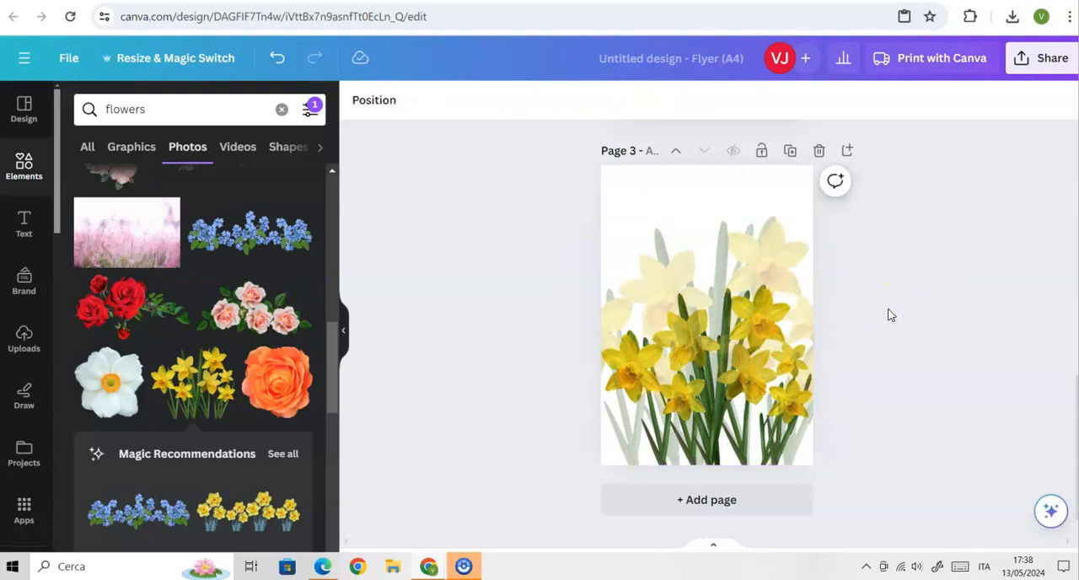